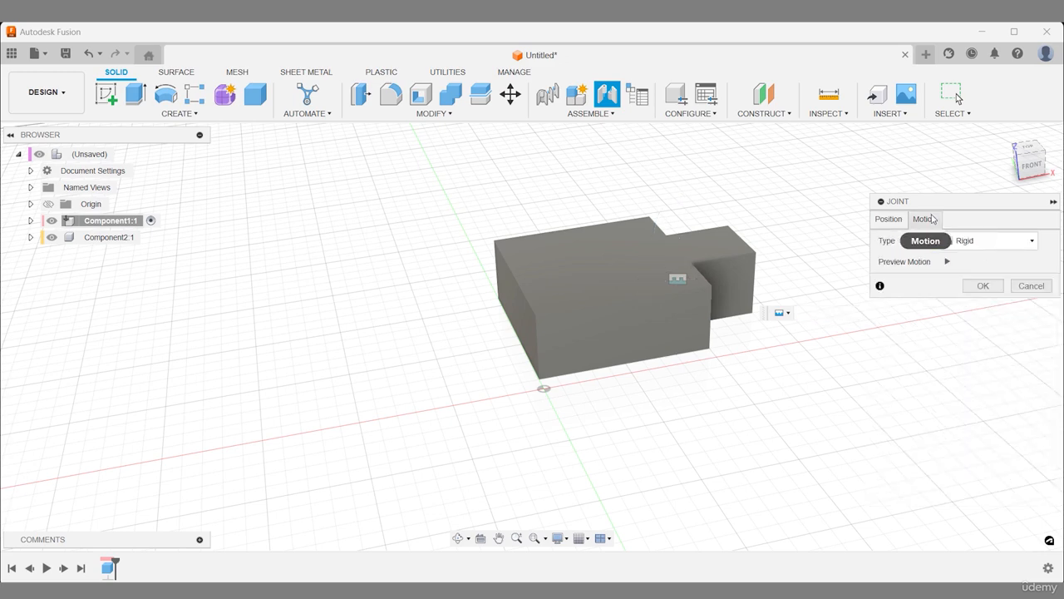
# Preview the rigid joint's motion between the two grey blocks and accept the joint
pyautogui.click(945, 261)
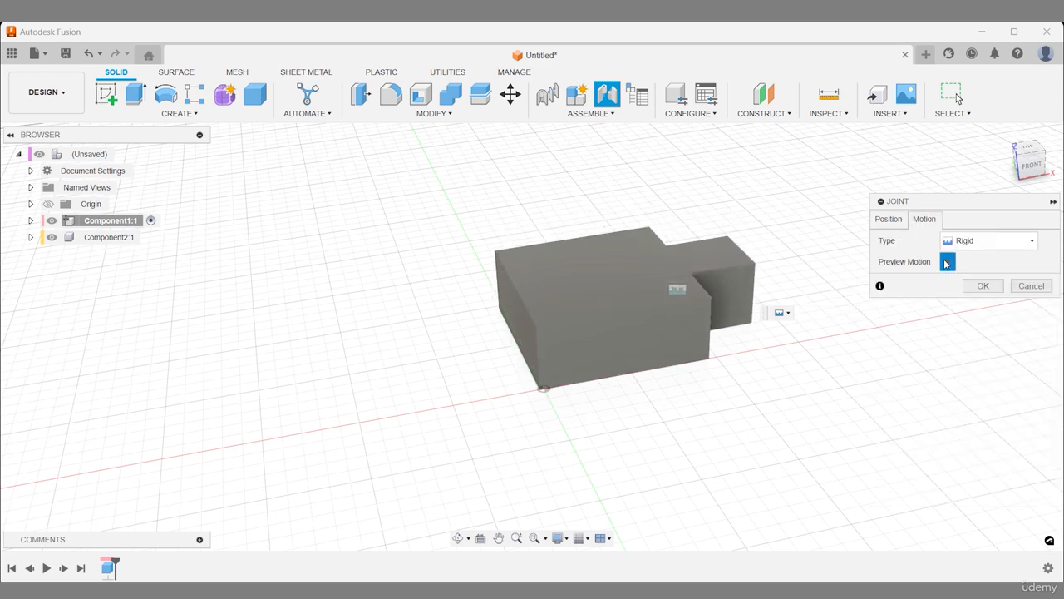
pyautogui.click(982, 286)
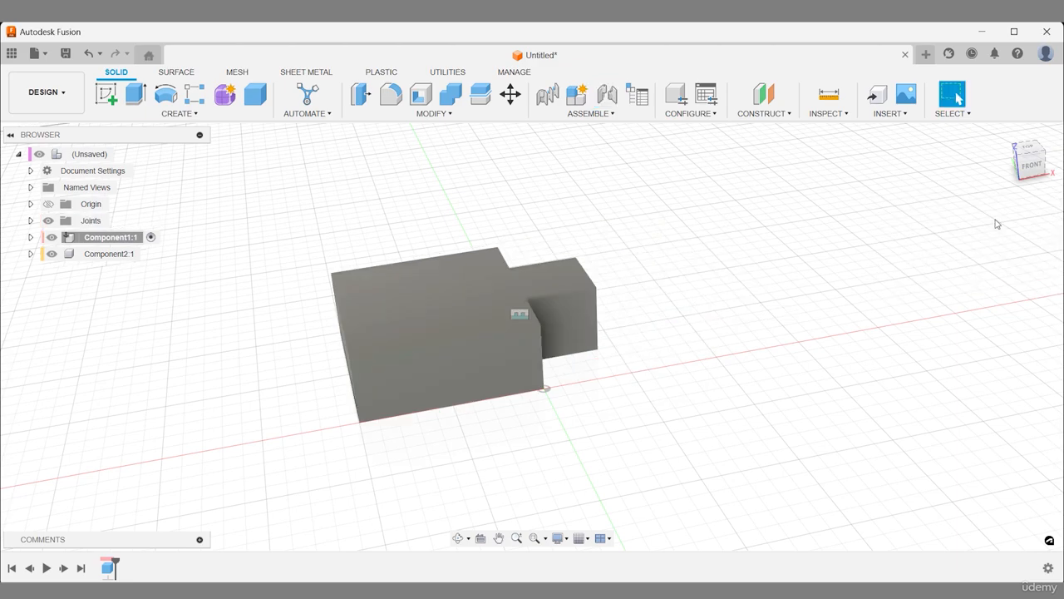
pyautogui.click(1003, 133)
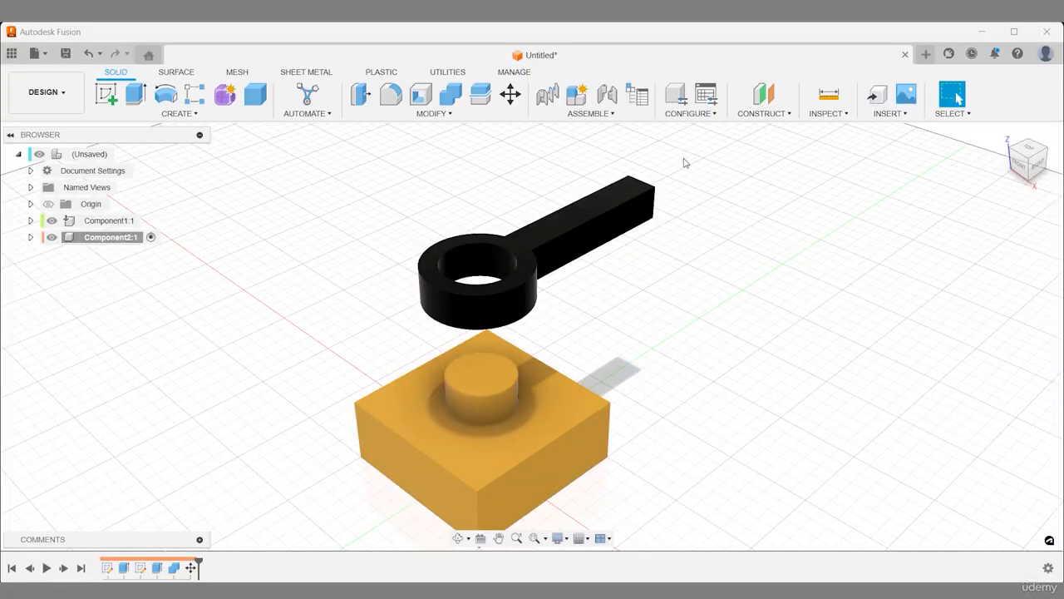
# Start a new joint for the black arm and yellow base and set its motion type to Revolute
pyautogui.click(613, 111)
pyautogui.click(617, 142)
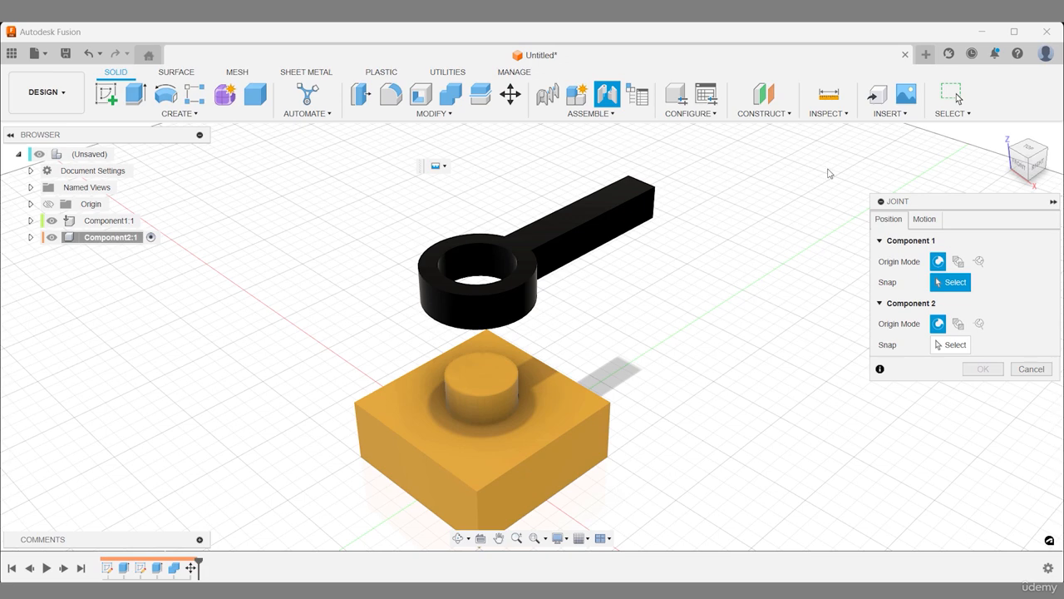
pyautogui.click(924, 219)
pyautogui.click(944, 240)
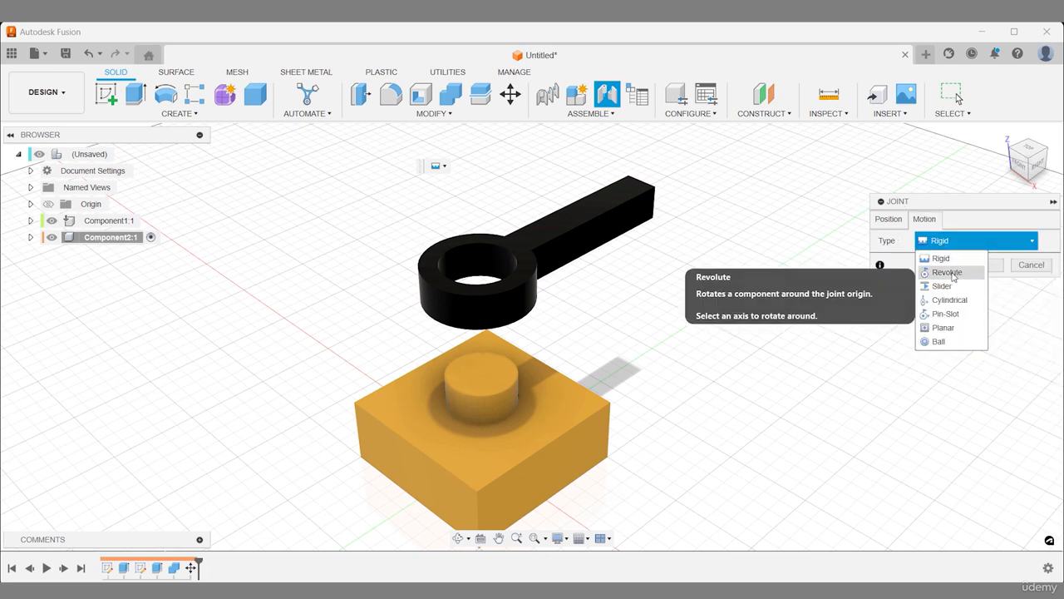
pyautogui.click(947, 272)
pyautogui.click(888, 218)
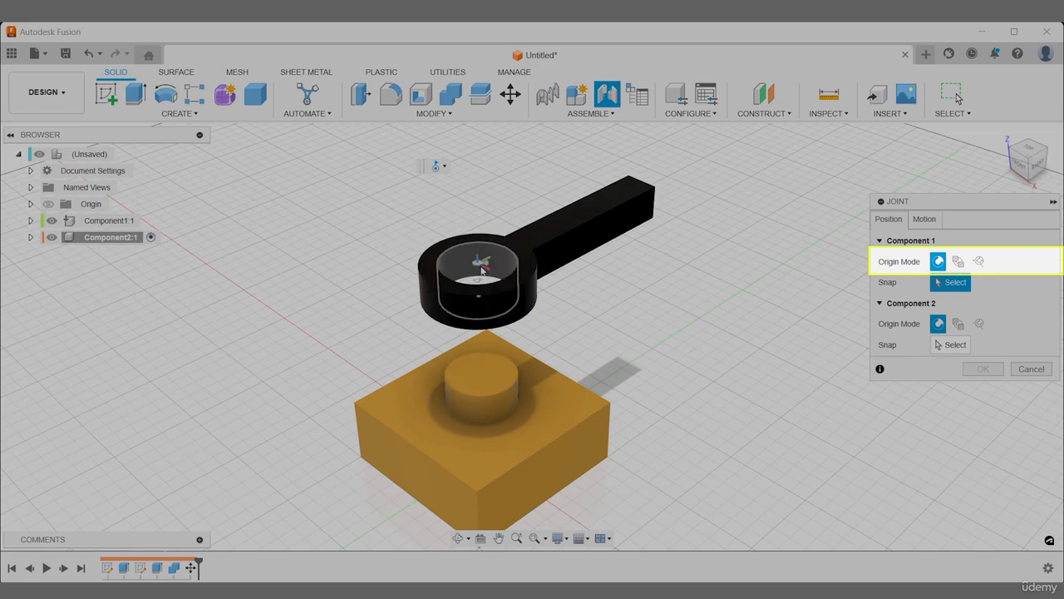
# Join the centre of the black arm's ring hole to the top centre of the yellow boss, preview the rotation and accept the joint
pyautogui.click(478, 262)
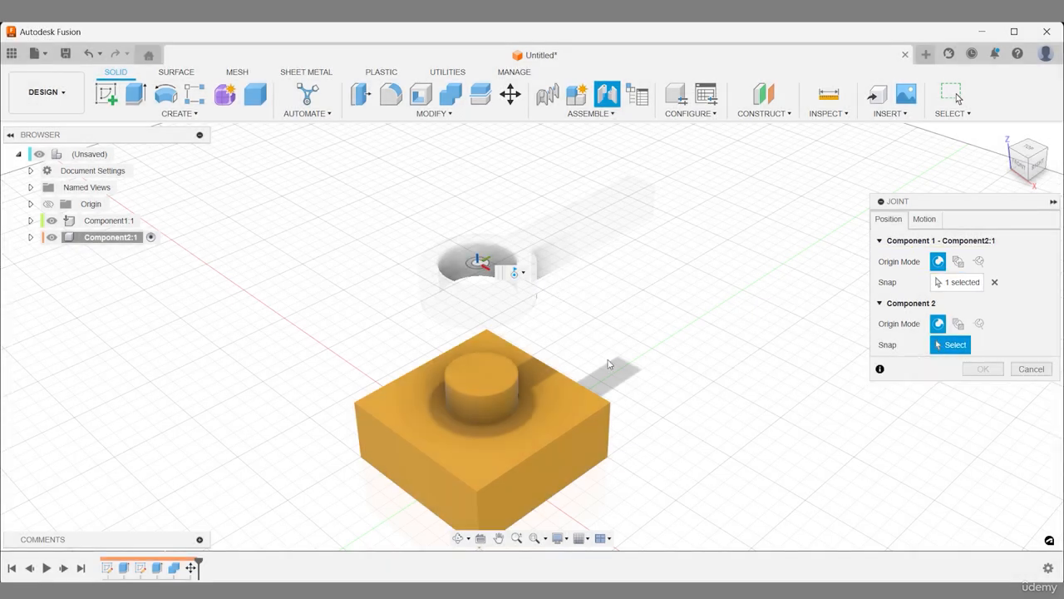
pyautogui.click(488, 370)
pyautogui.moveTo(457, 281); pyautogui.dragTo(445, 231, button='middle')
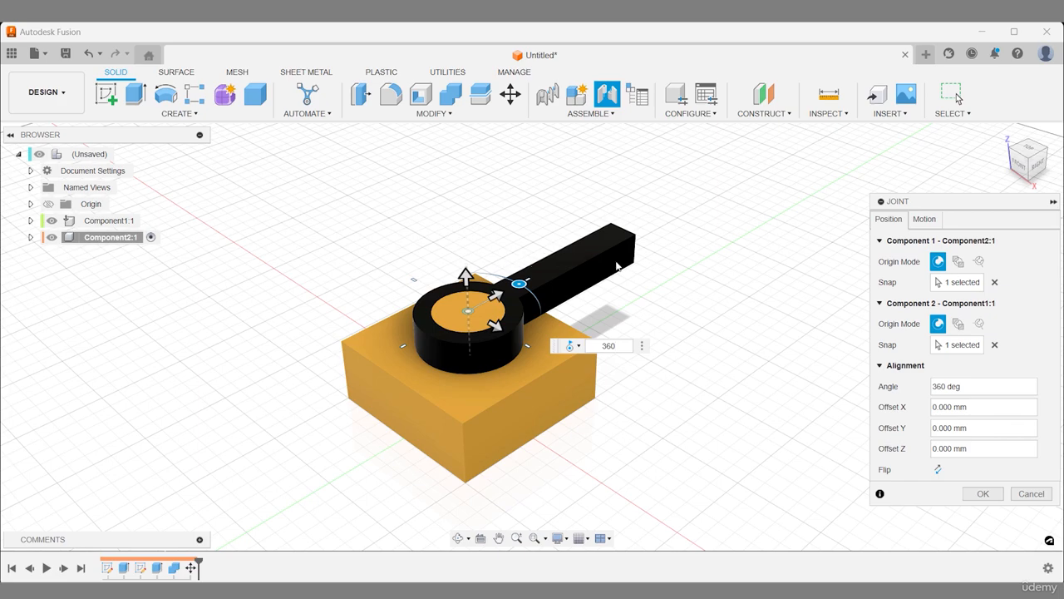
pyautogui.click(922, 220)
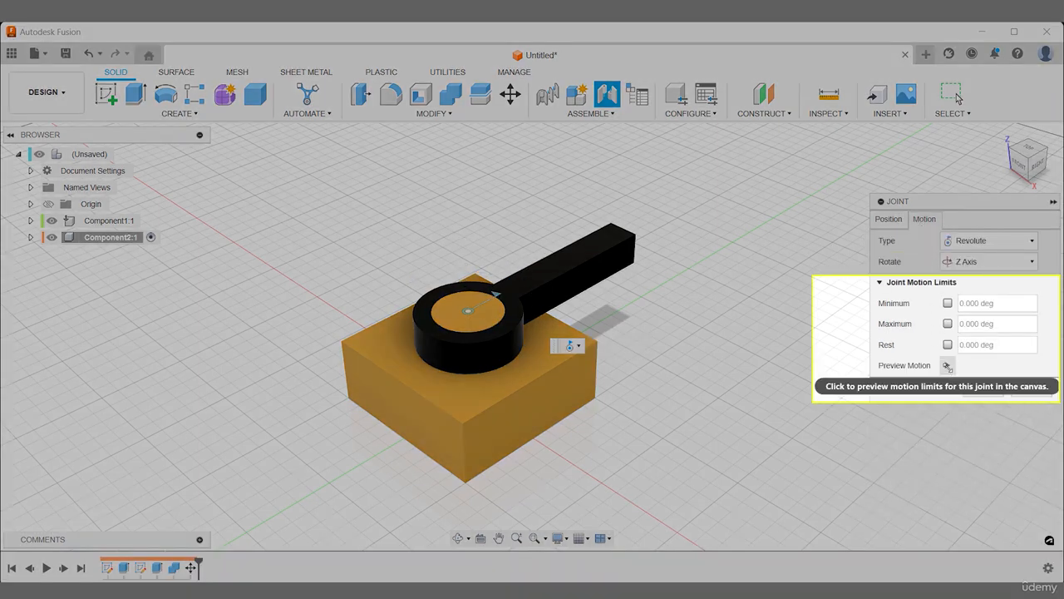
pyautogui.click(947, 366)
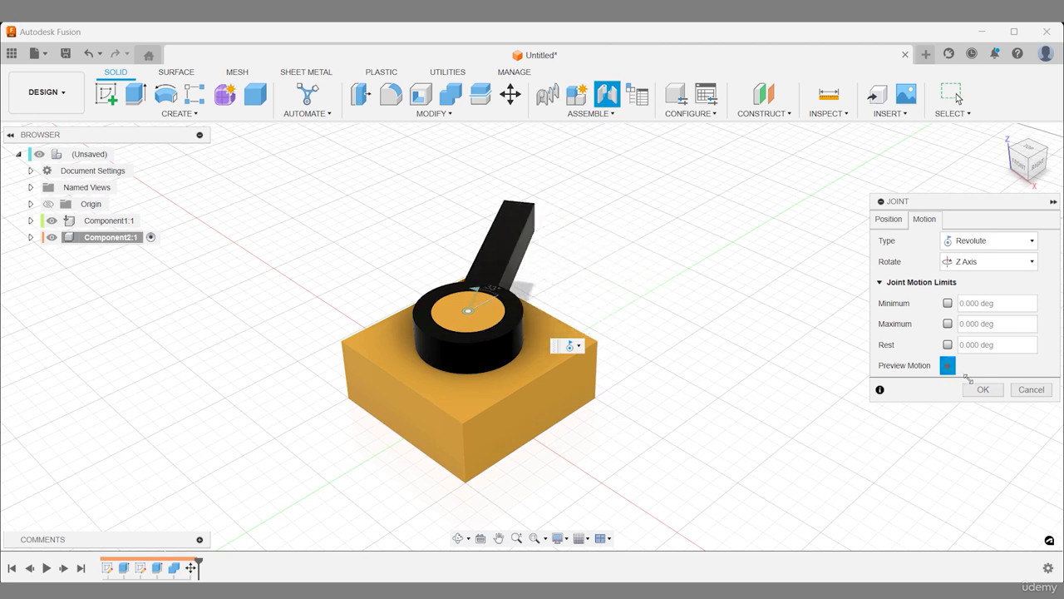
pyautogui.click(971, 390)
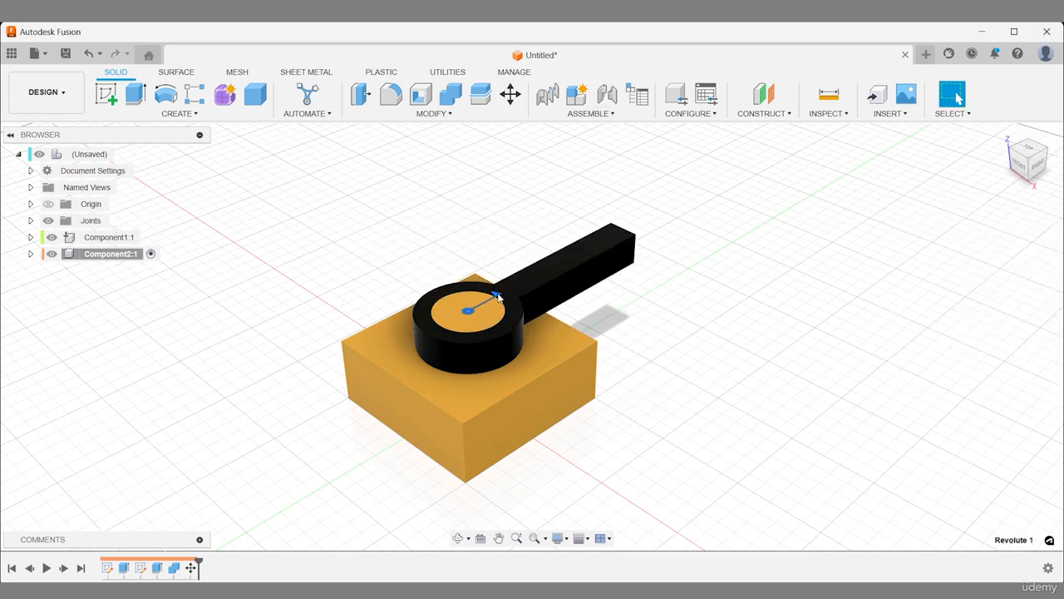
# Animate the revolute joint, watch the arm's rotation from the top view, and end the animation
pyautogui.rightClick(498, 297)
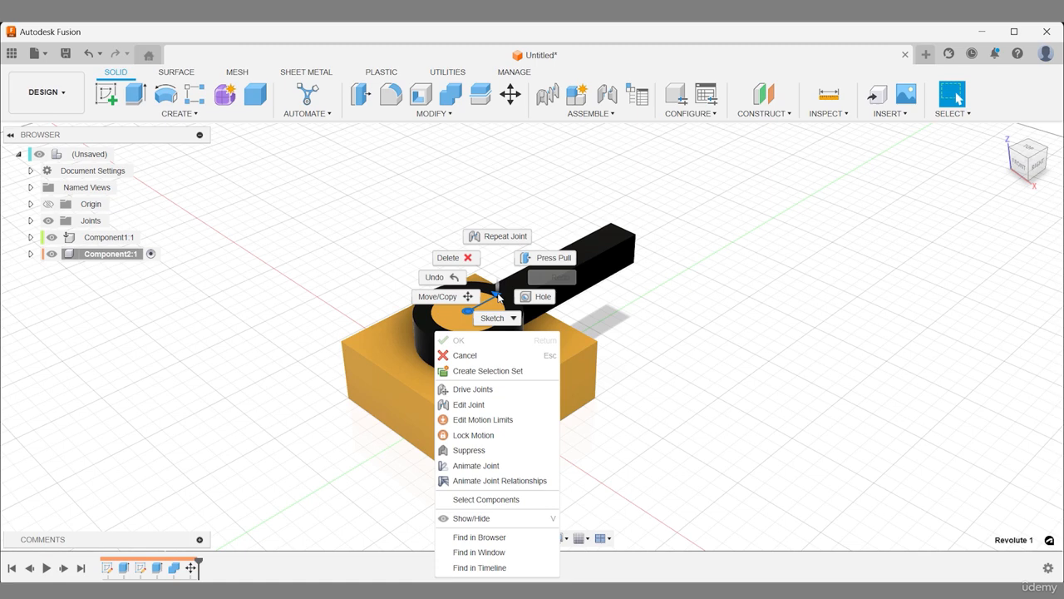
pyautogui.click(488, 470)
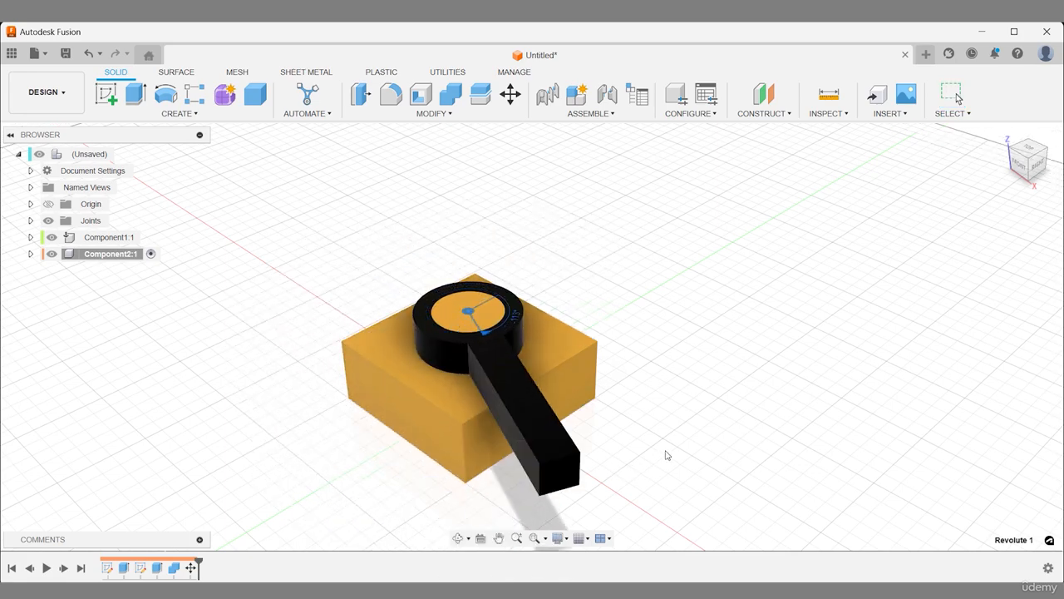
pyautogui.click(1029, 155)
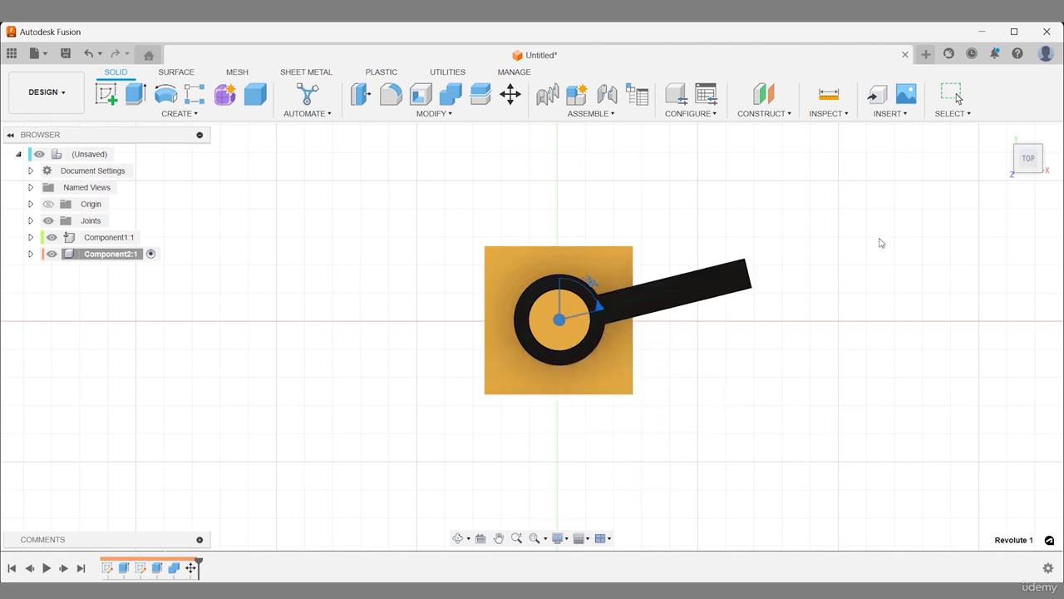
pyautogui.press('Escape')
pyautogui.press('Escape')
pyautogui.click(1004, 134)
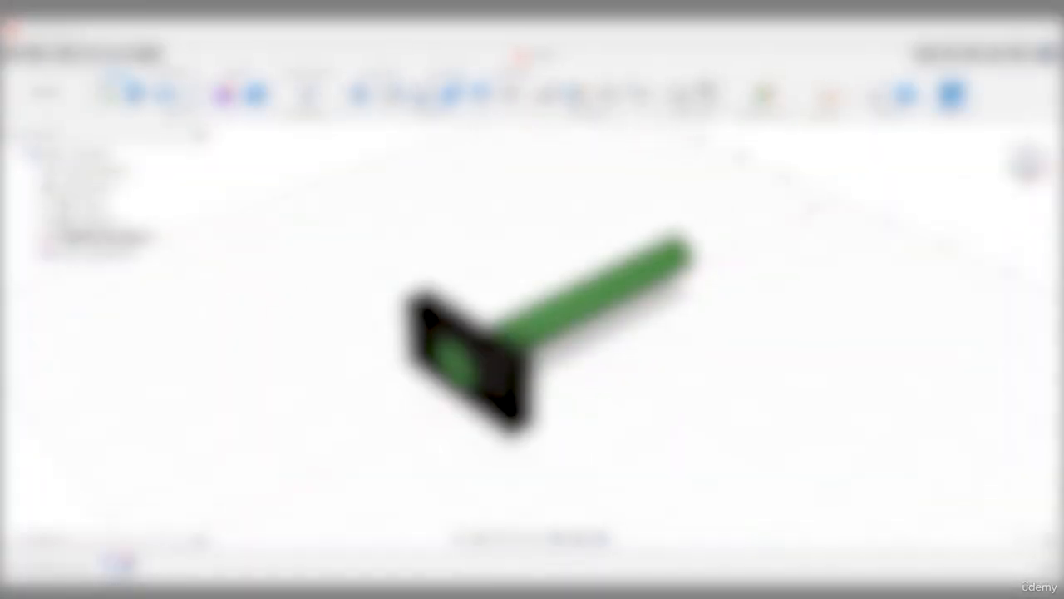
# Measure the distance between the green rod's far end edge and the edge of the hole in the black plate
pyautogui.click(823, 118)
pyautogui.click(835, 131)
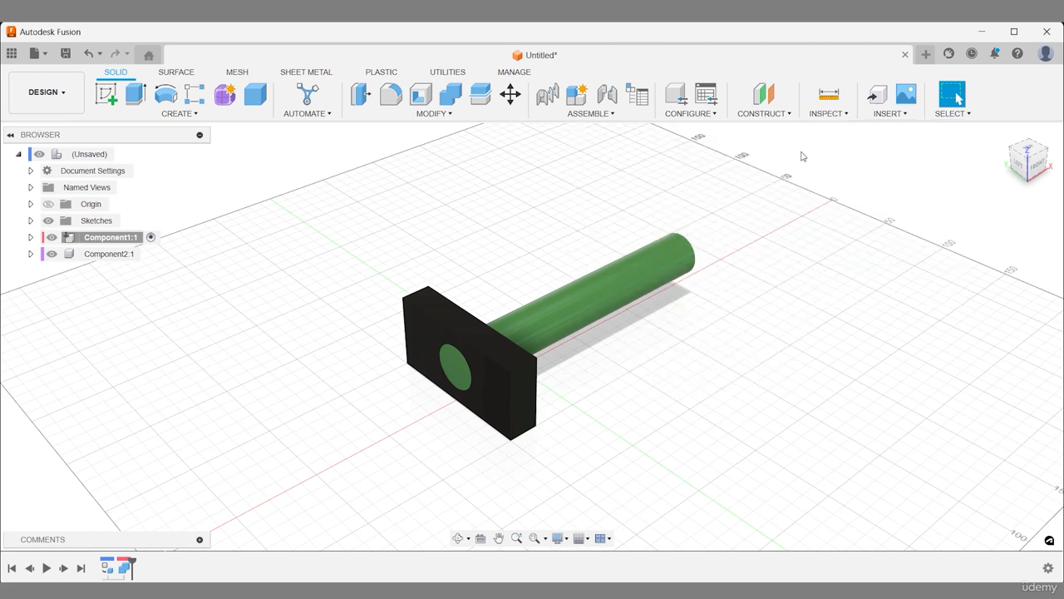
pyautogui.click(693, 254)
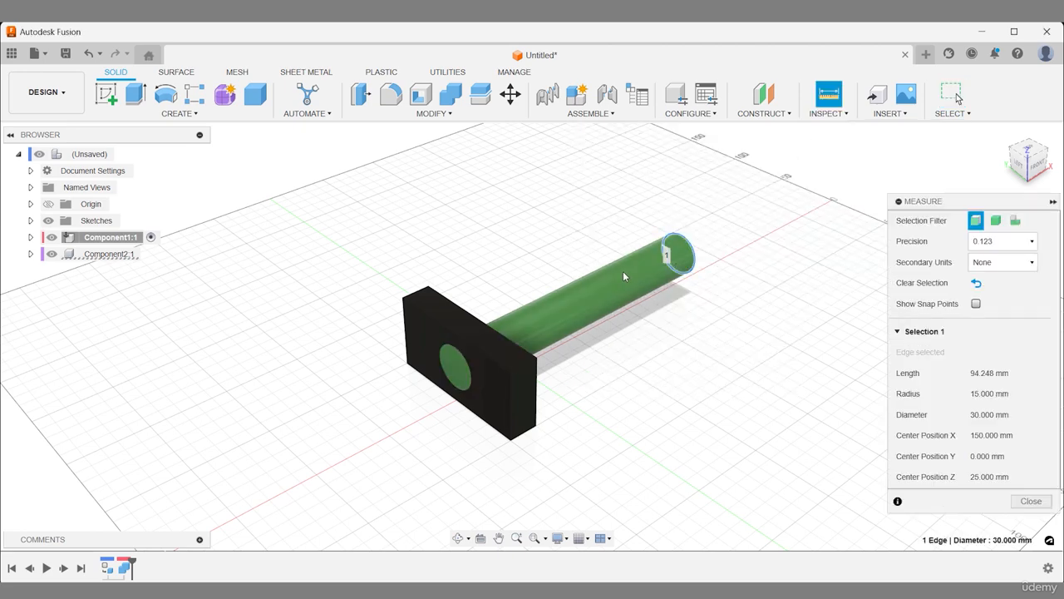
pyautogui.click(468, 365)
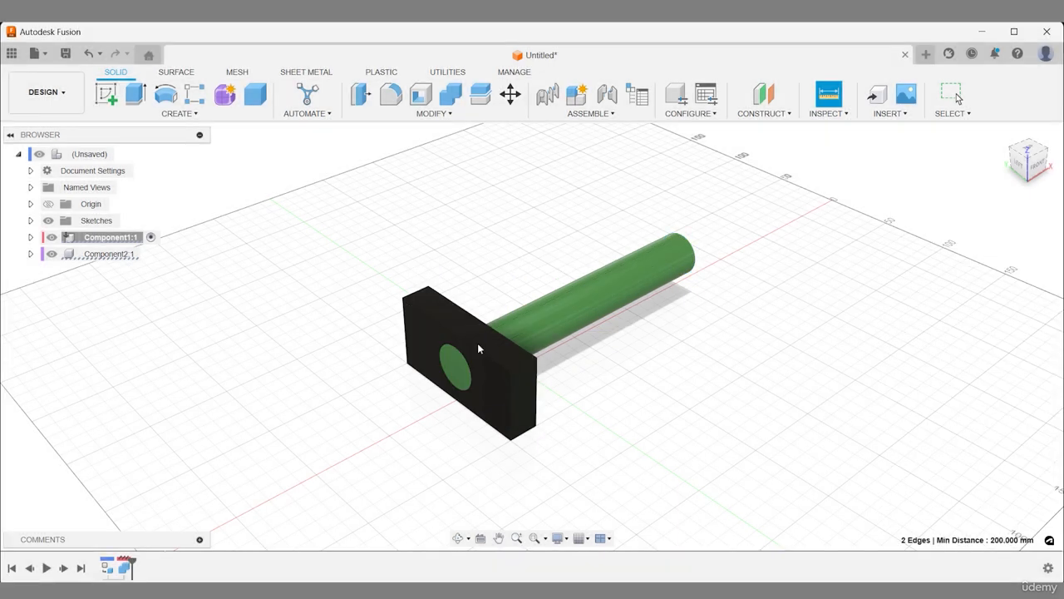
pyautogui.press('Escape')
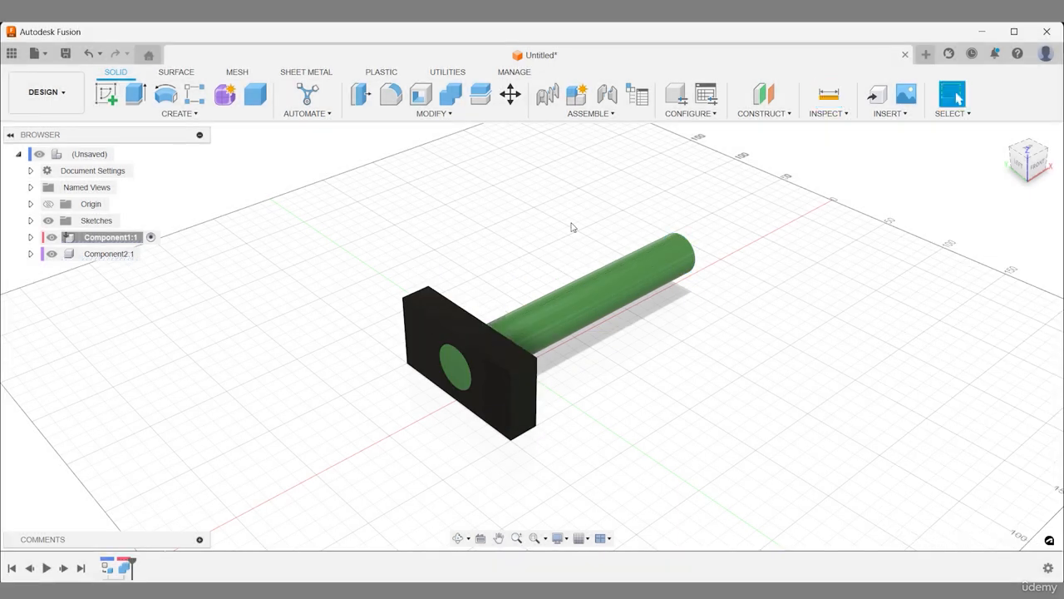
# Start a new joint for the green rod and black plate and set its motion type to Slider
pyautogui.click(606, 114)
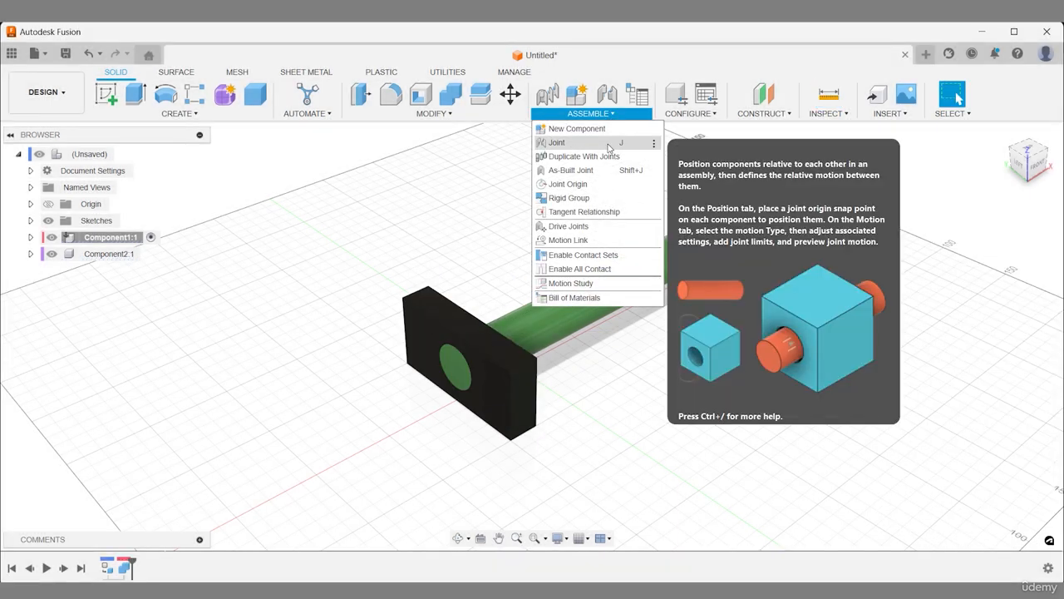
pyautogui.click(557, 143)
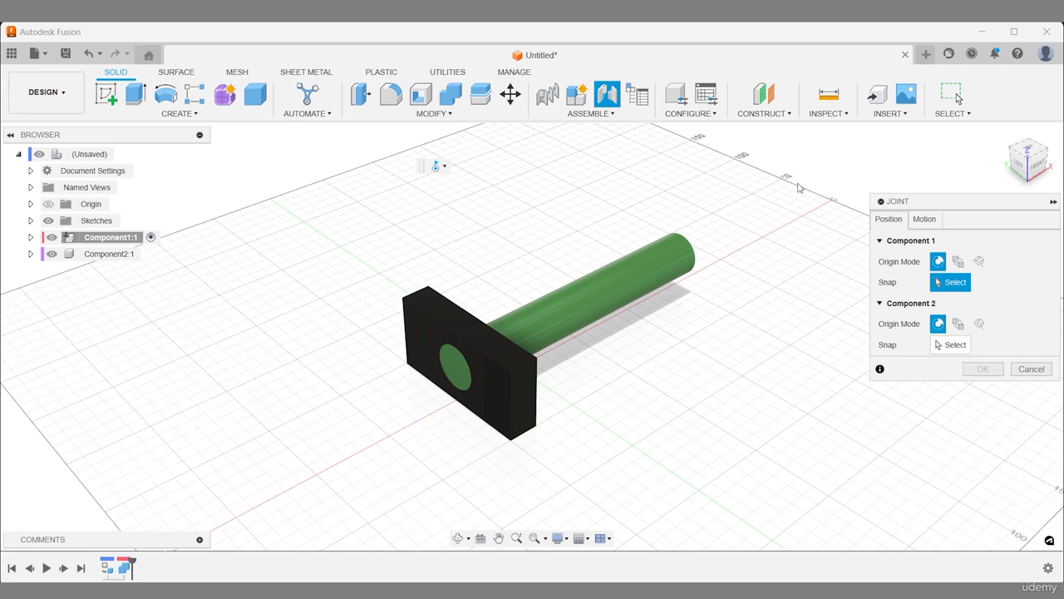
pyautogui.click(923, 219)
pyautogui.click(941, 240)
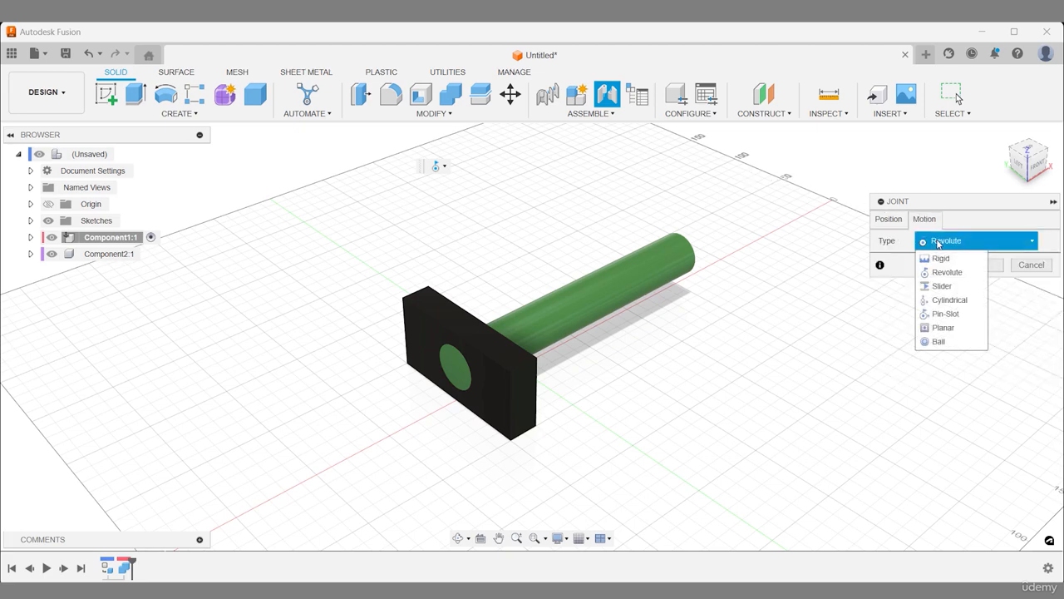
pyautogui.click(942, 286)
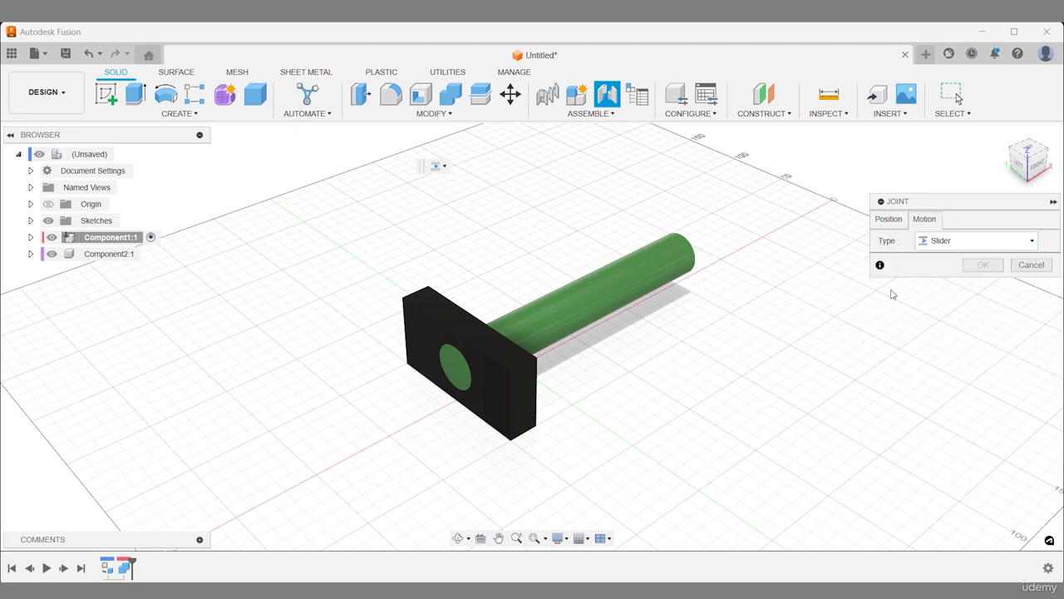
pyautogui.click(888, 218)
# Snap the centre of the rod's near end face to the centre of the plate's hole and preview the sliding motion
pyautogui.click(455, 369)
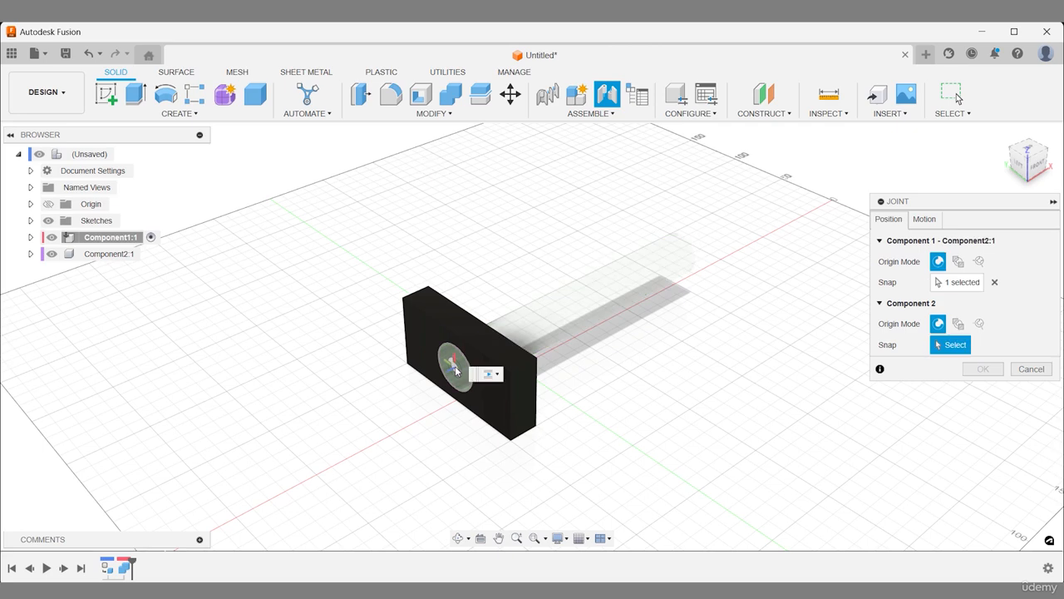
pyautogui.click(454, 369)
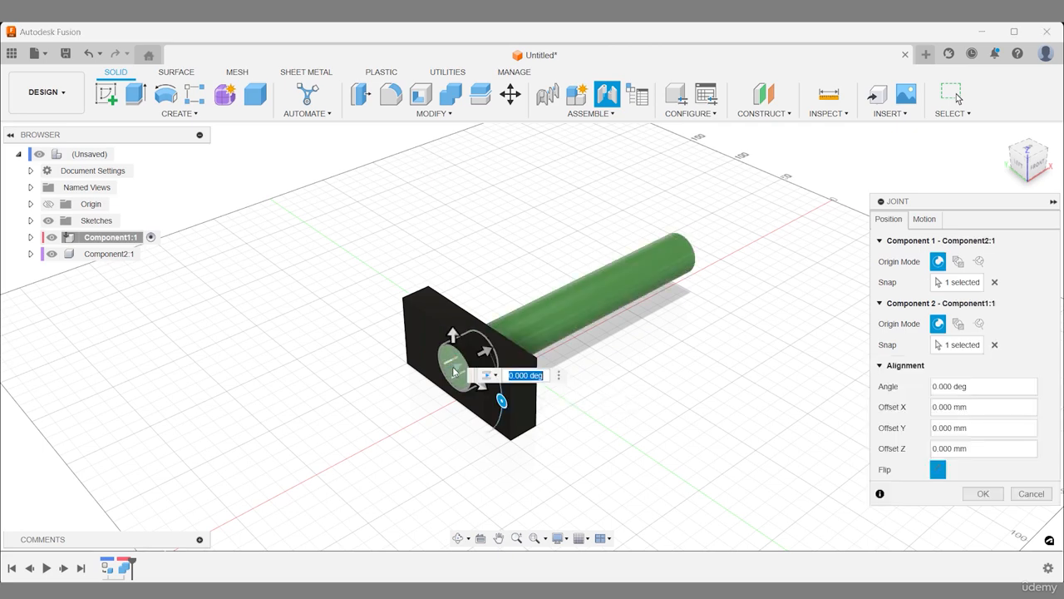
pyautogui.click(923, 219)
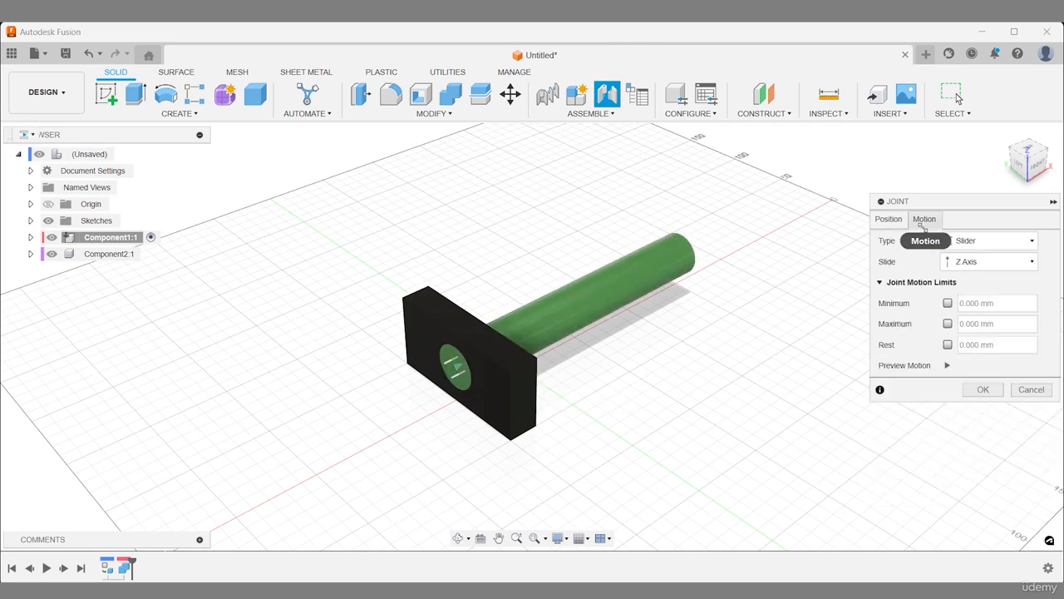
pyautogui.click(948, 366)
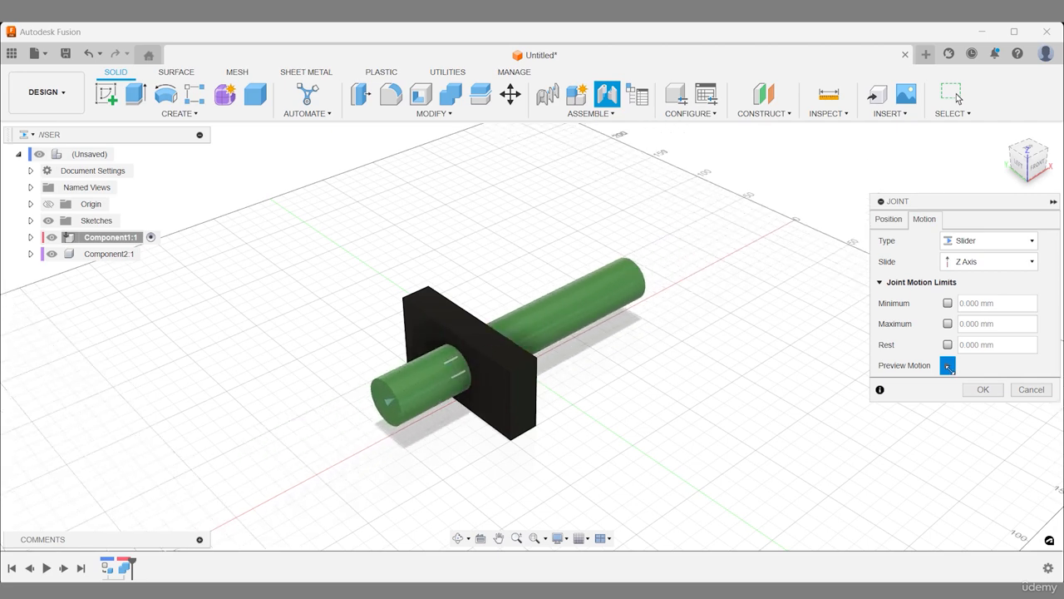
pyautogui.click(948, 366)
# Try a minimum slide limit of 200 mm, preview it, and switch the limit off
pyautogui.click(948, 303)
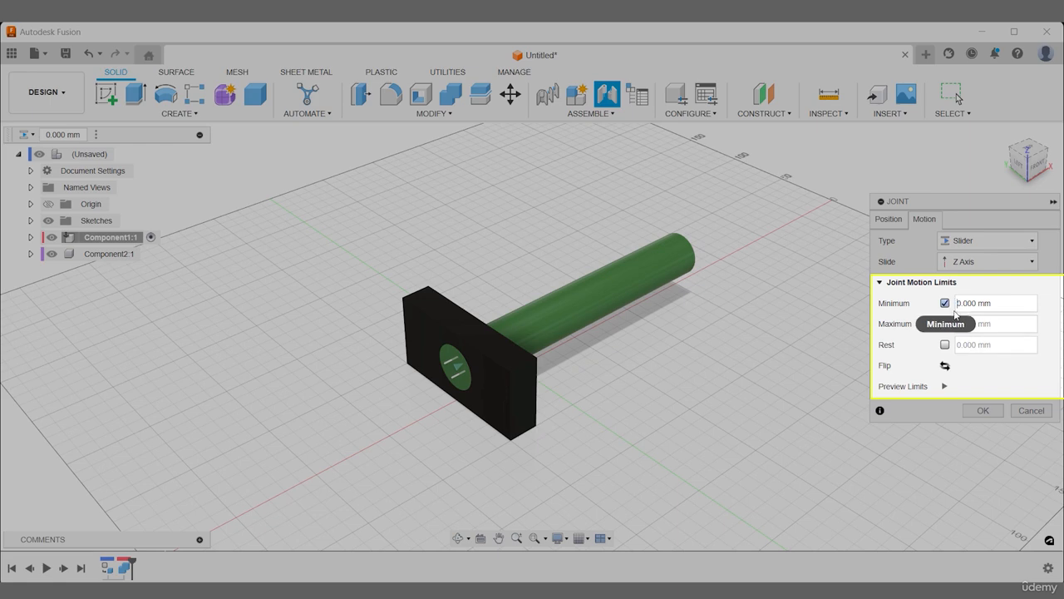
pyautogui.write('20')
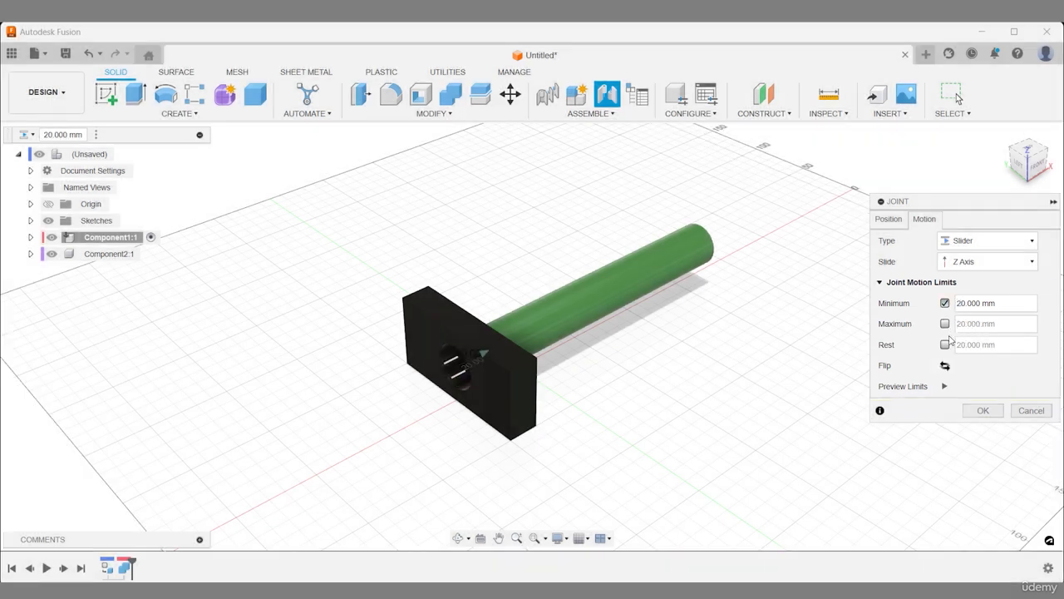
pyautogui.click(944, 386)
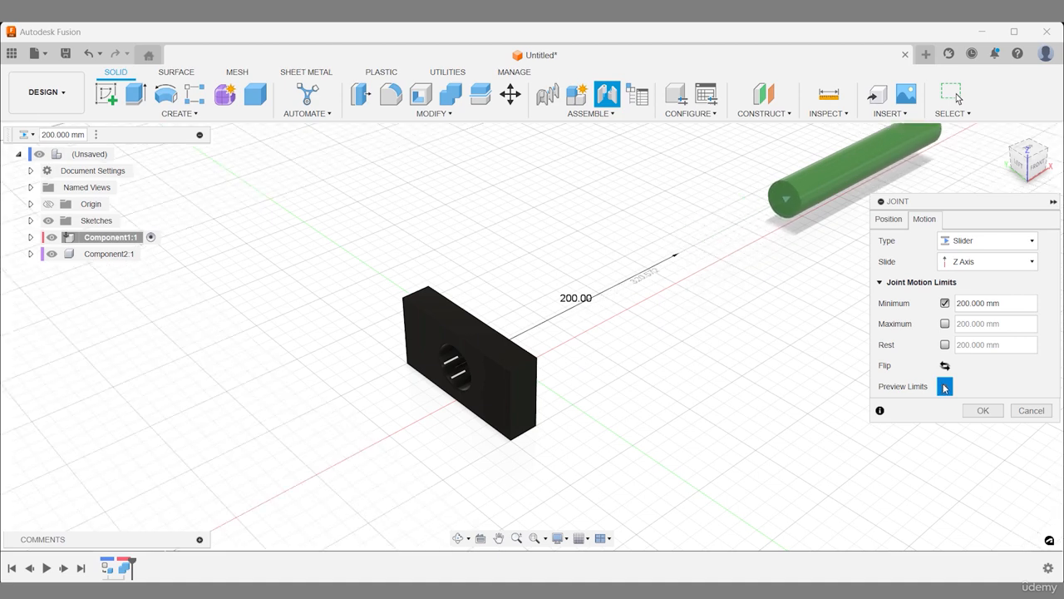
pyautogui.click(944, 385)
pyautogui.click(945, 304)
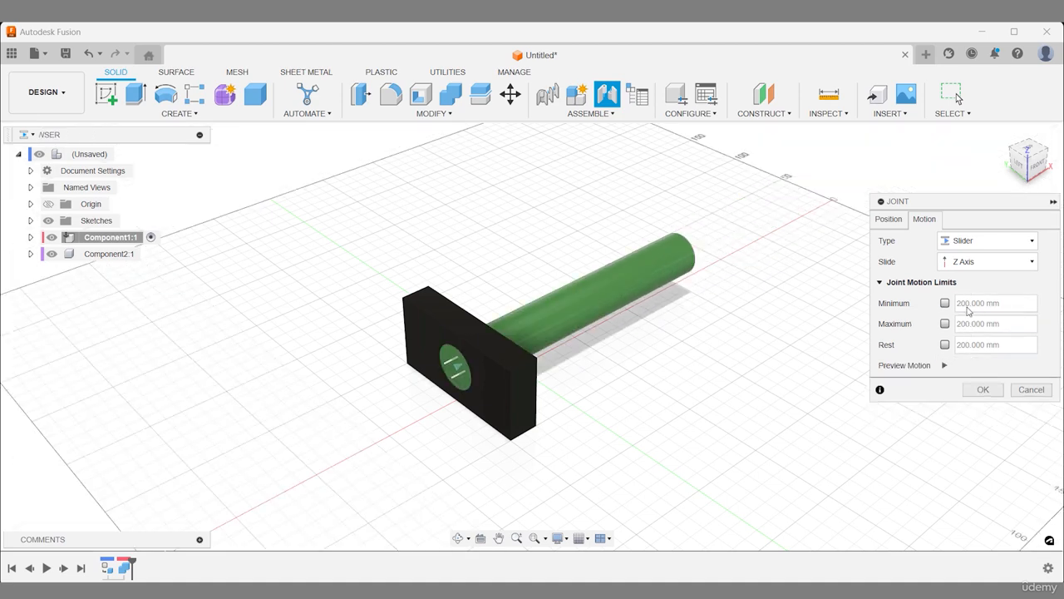
# Try a minimum slide limit of 0 mm and preview the rod's travel
pyautogui.click(945, 323)
pyautogui.click(945, 324)
pyautogui.click(945, 304)
pyautogui.write('0')
pyautogui.click(944, 386)
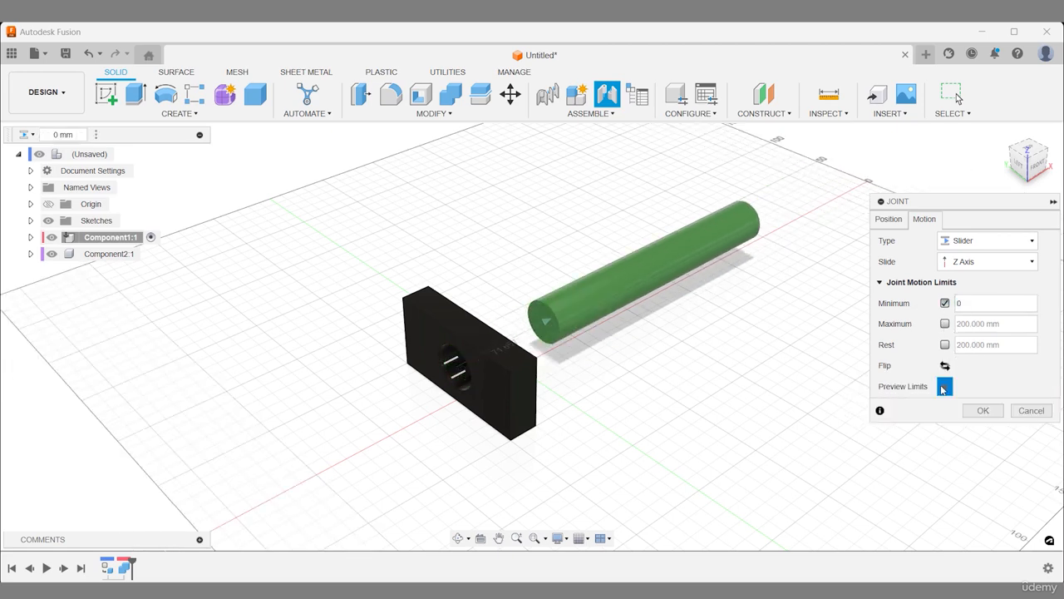
# Set the maximum slide limit to -200 mm, disable the minimum limit, and preview the rod's travel
pyautogui.click(944, 323)
pyautogui.write('-200.000')
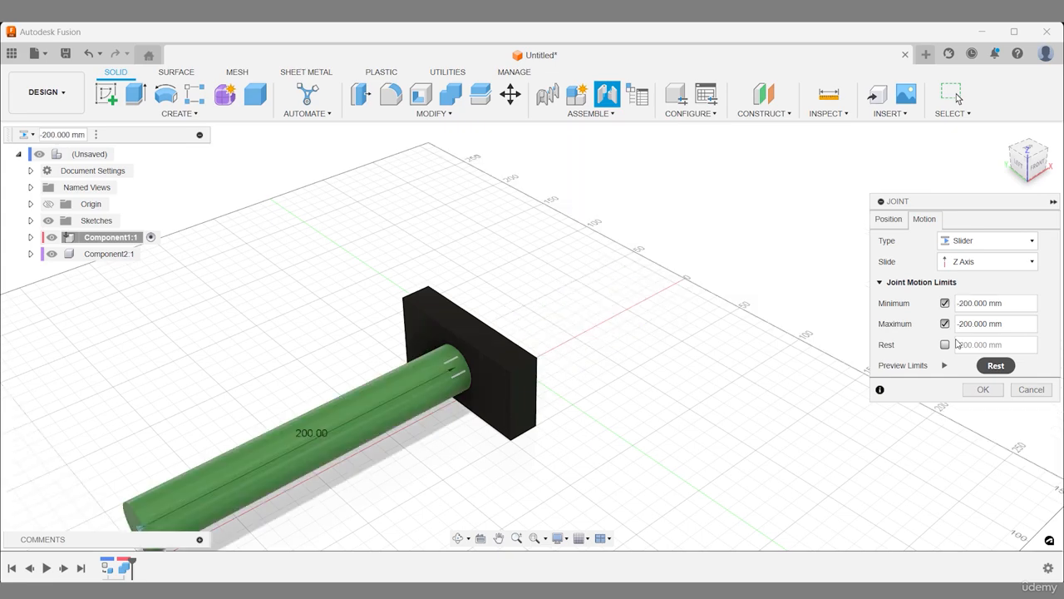
pyautogui.click(945, 303)
pyautogui.click(944, 386)
pyautogui.scroll(-3, 688, 289)
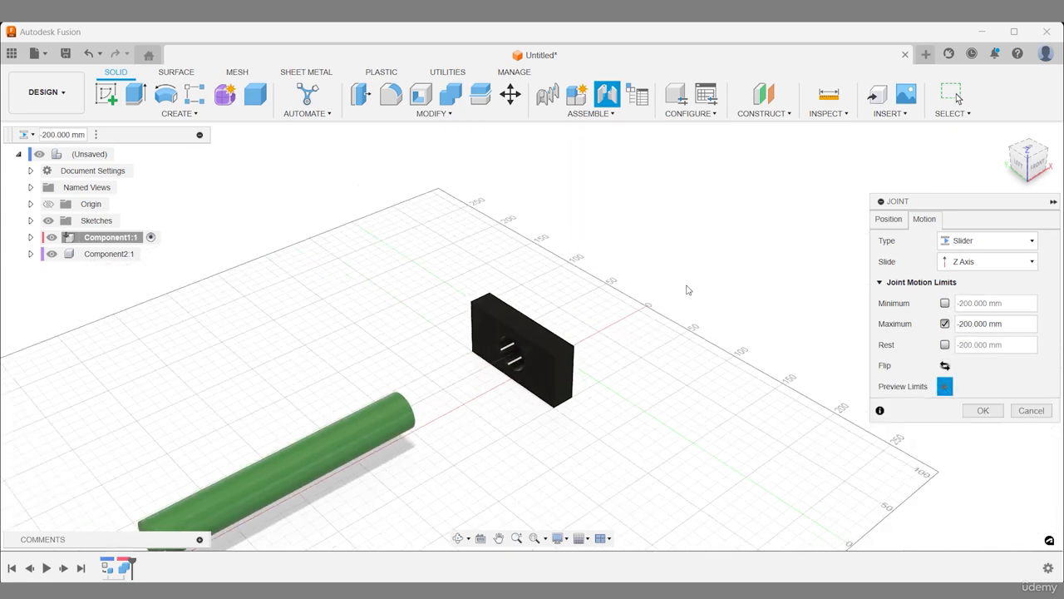
pyautogui.moveTo(686, 289); pyautogui.dragTo(653, 248, button='middle')
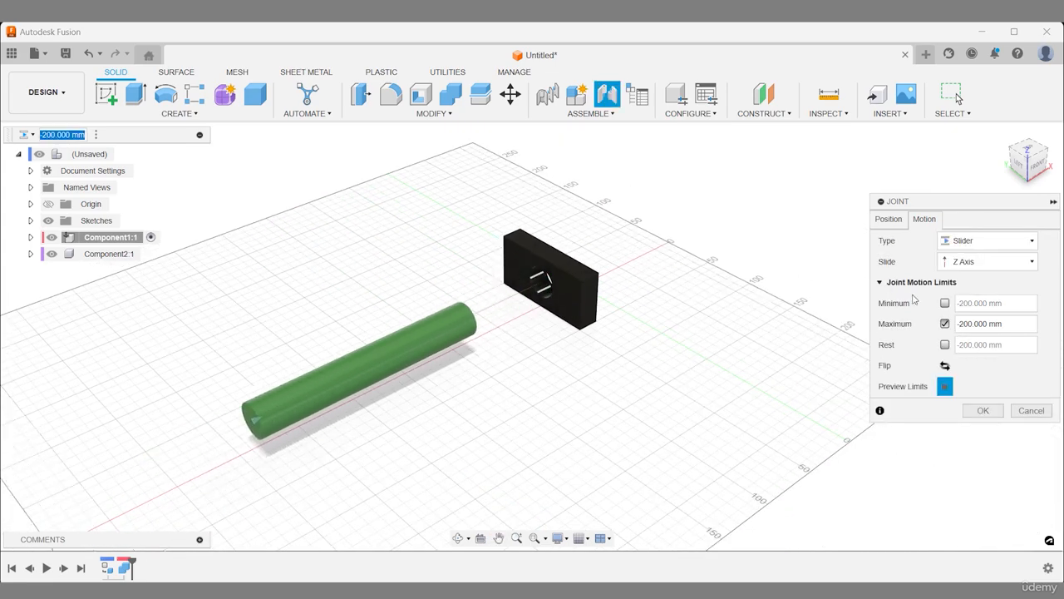
# Set the slide limits to a minimum of 0 mm, maximum of 200 mm and rest of 0, and preview the rod's travel
pyautogui.click(945, 303)
pyautogui.click(960, 304)
pyautogui.press('BackSpace')
pyautogui.click(962, 325)
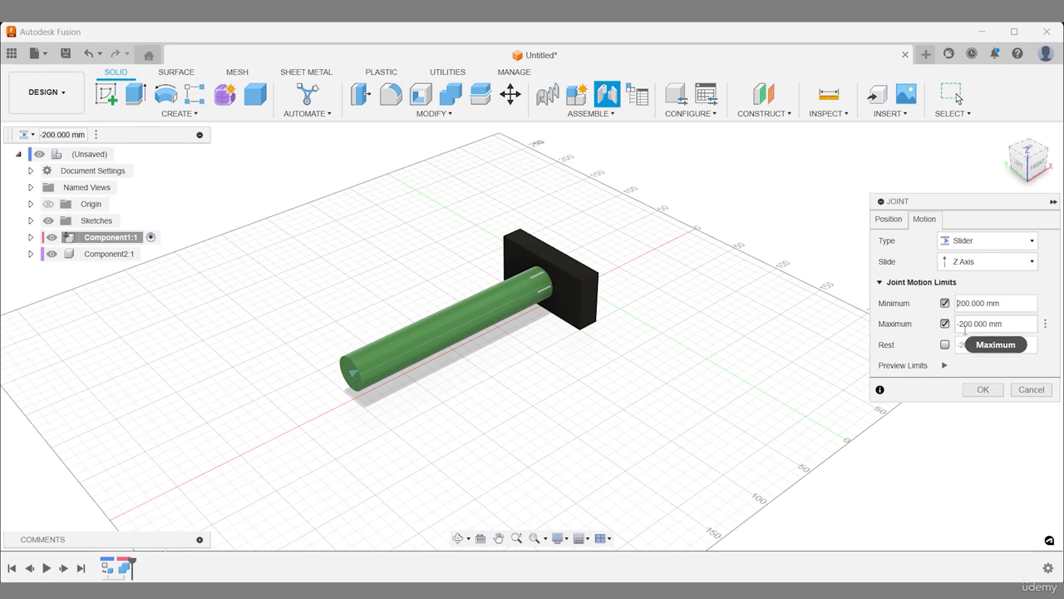
pyautogui.press('BackSpace')
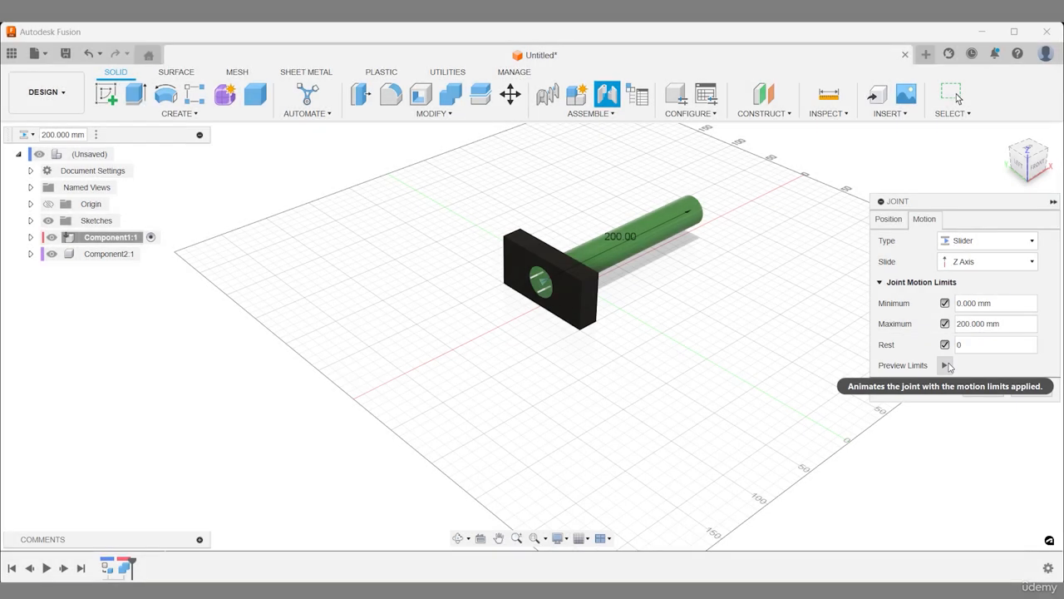
pyautogui.click(946, 366)
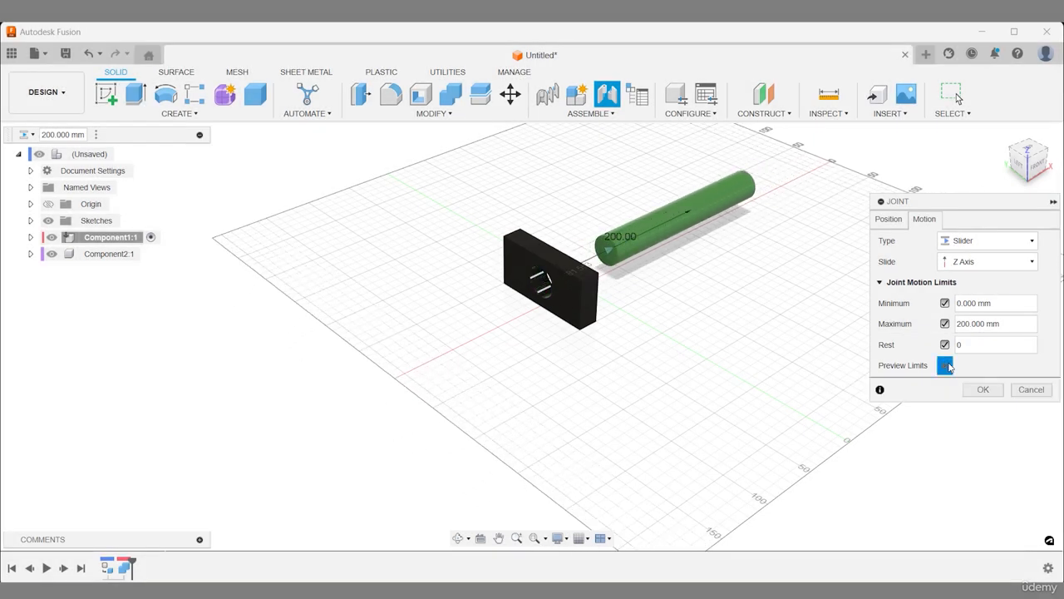
pyautogui.click(949, 367)
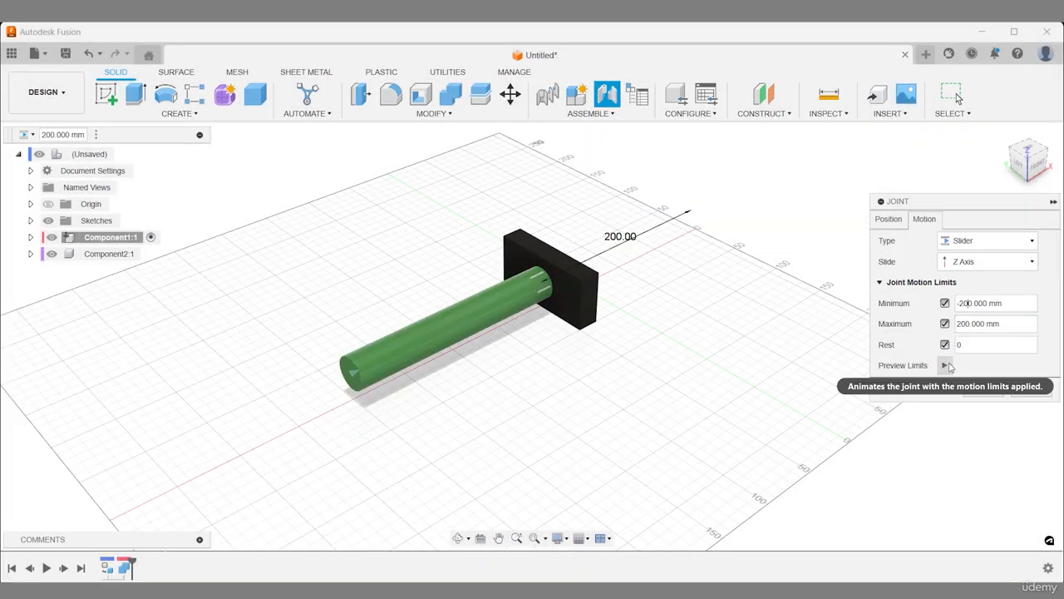
# Set the minimum slide limit to -200 mm and the maximum to 0 mm, previewing each change, and confirm the slider joint
pyautogui.click(946, 366)
pyautogui.click(946, 365)
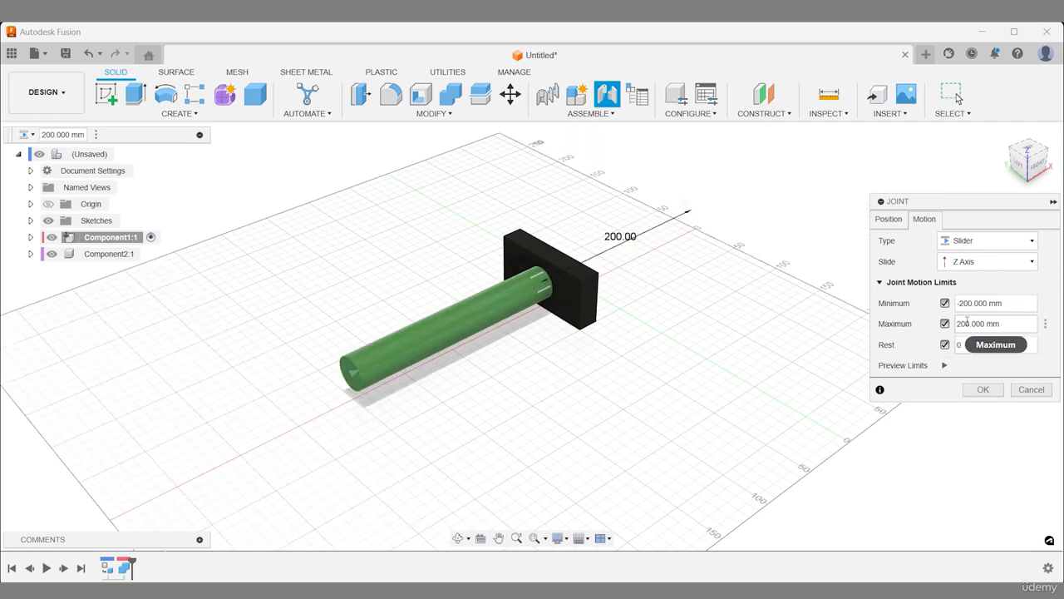
pyautogui.write('0')
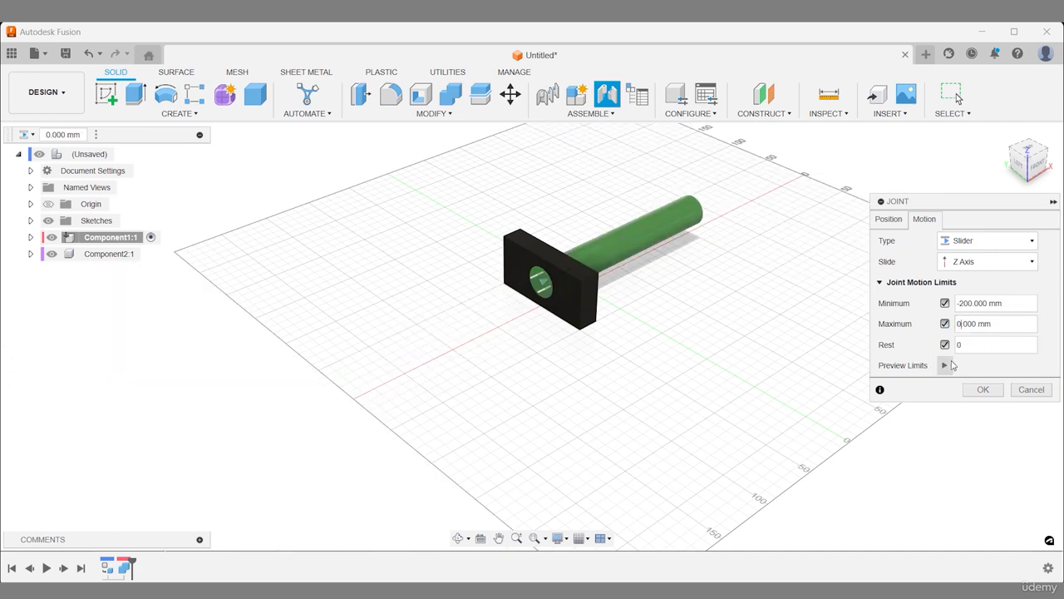
pyautogui.click(945, 366)
pyautogui.click(947, 366)
pyautogui.click(888, 219)
pyautogui.click(979, 493)
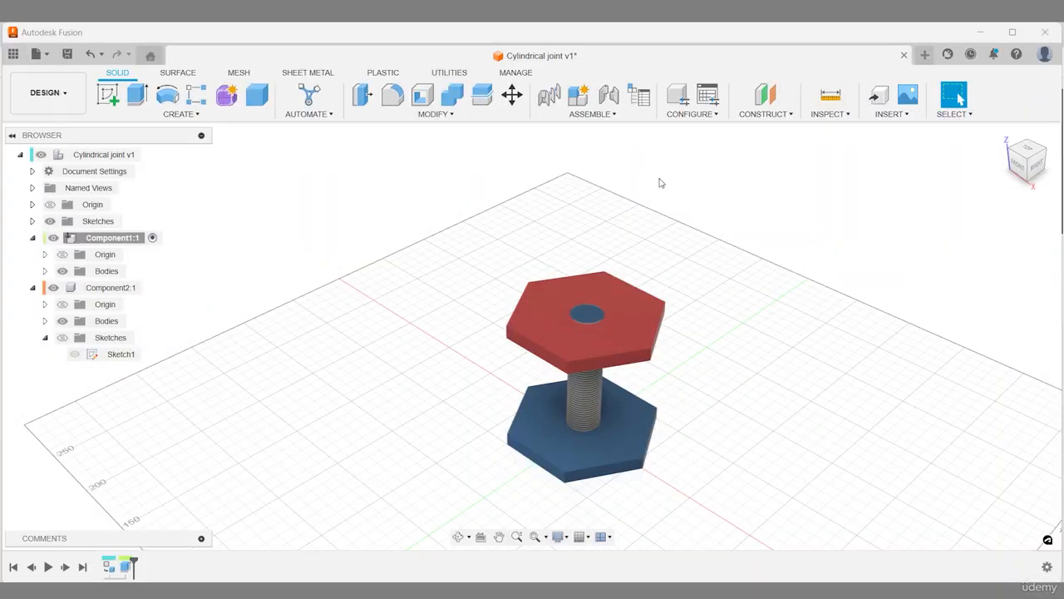
# Start a new joint in the Cylindrical joint v1 design and set its motion type to Cylindrical
pyautogui.click(615, 115)
pyautogui.click(611, 144)
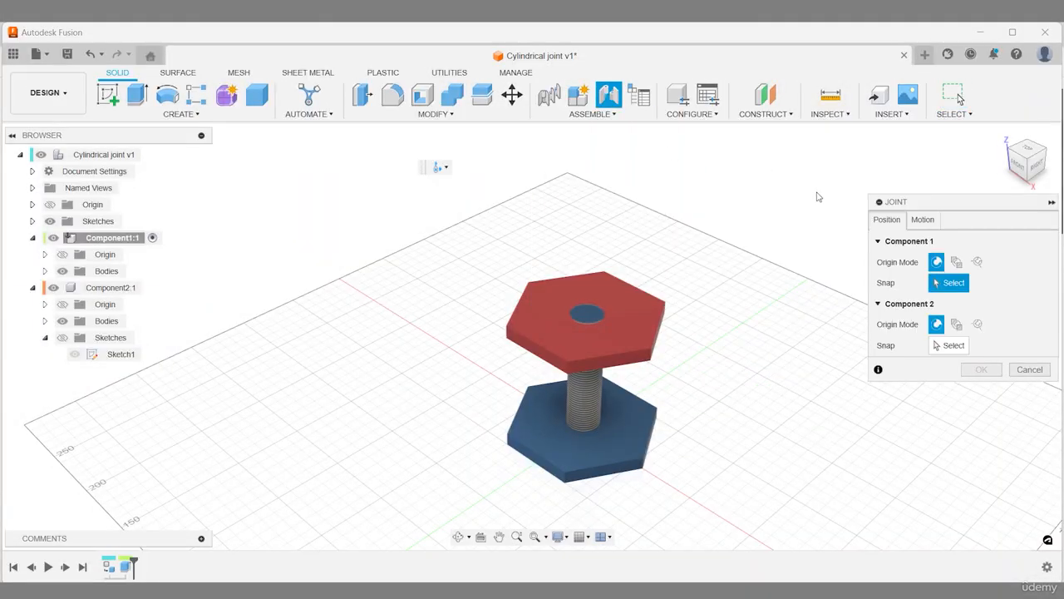
pyautogui.click(921, 218)
pyautogui.click(983, 241)
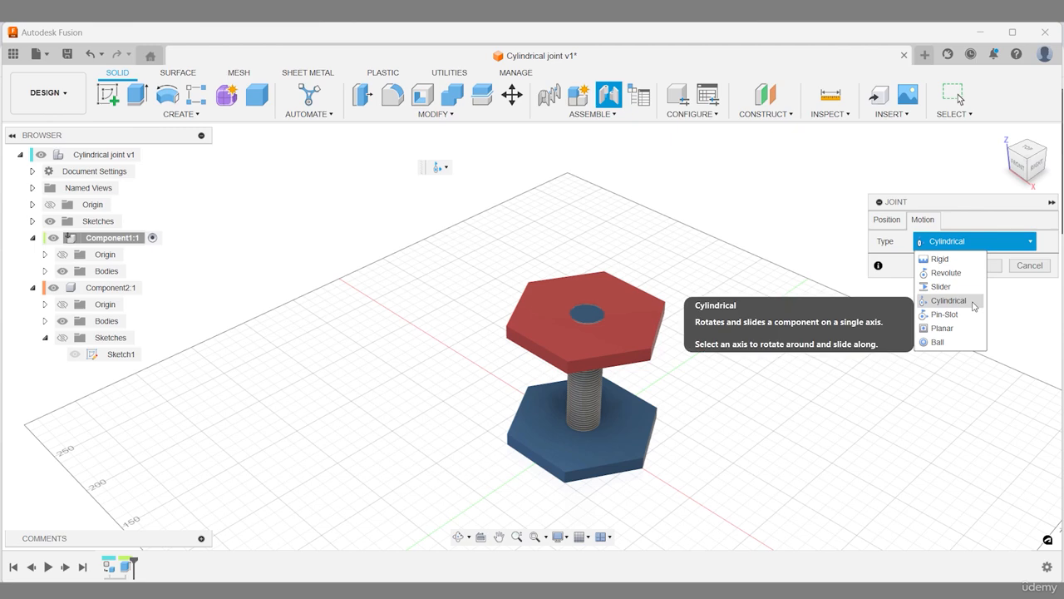
pyautogui.click(974, 306)
# Snap the centre of the red nut's threaded hole to the centre of the bolt shank's base, hiding each component in turn
pyautogui.click(886, 220)
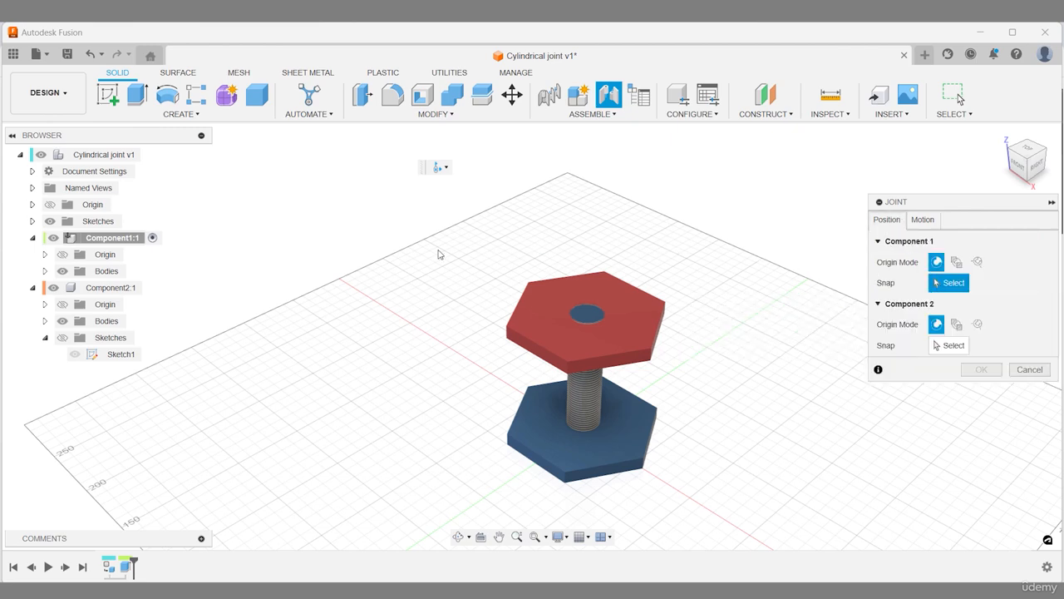
pyautogui.click(53, 237)
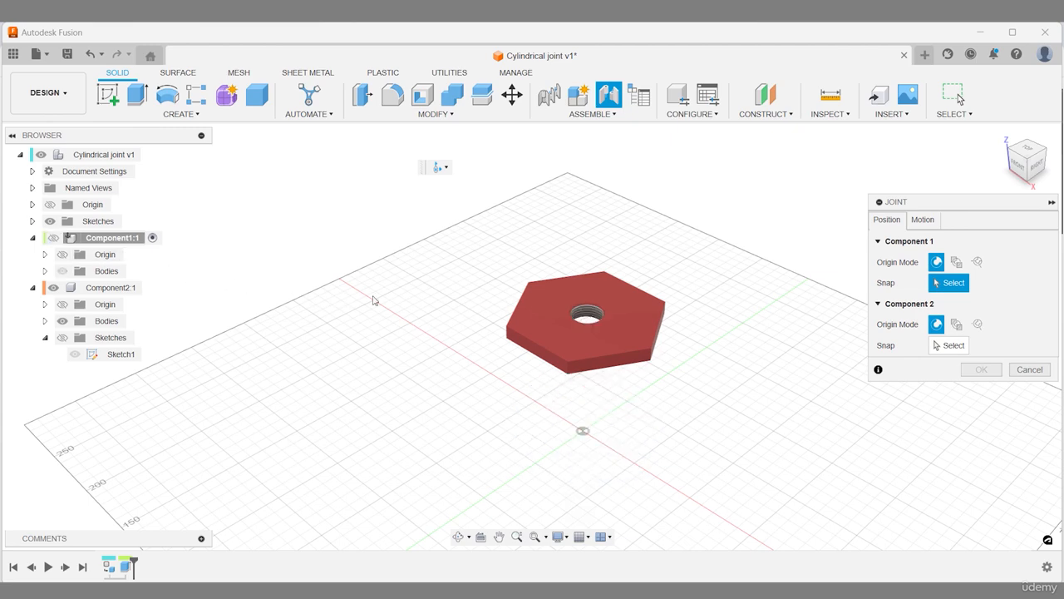
pyautogui.click(587, 314)
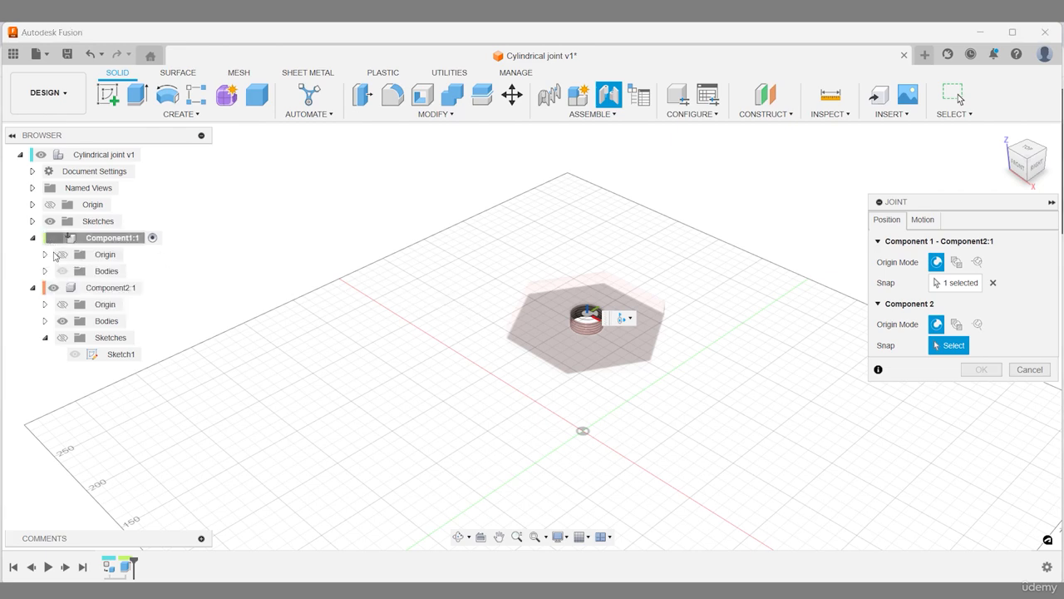
pyautogui.click(53, 237)
pyautogui.click(54, 286)
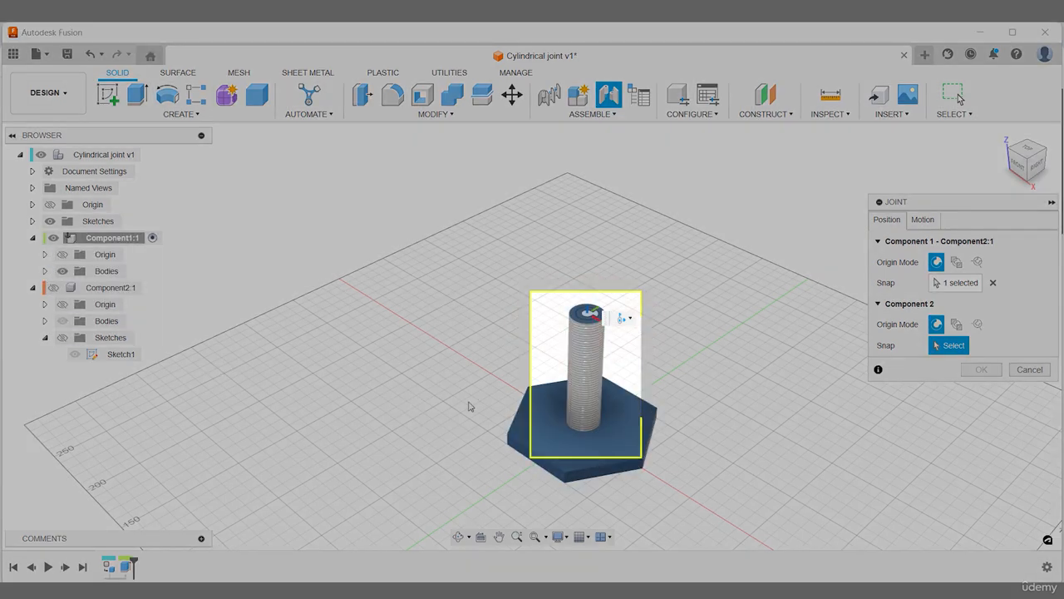
pyautogui.click(583, 426)
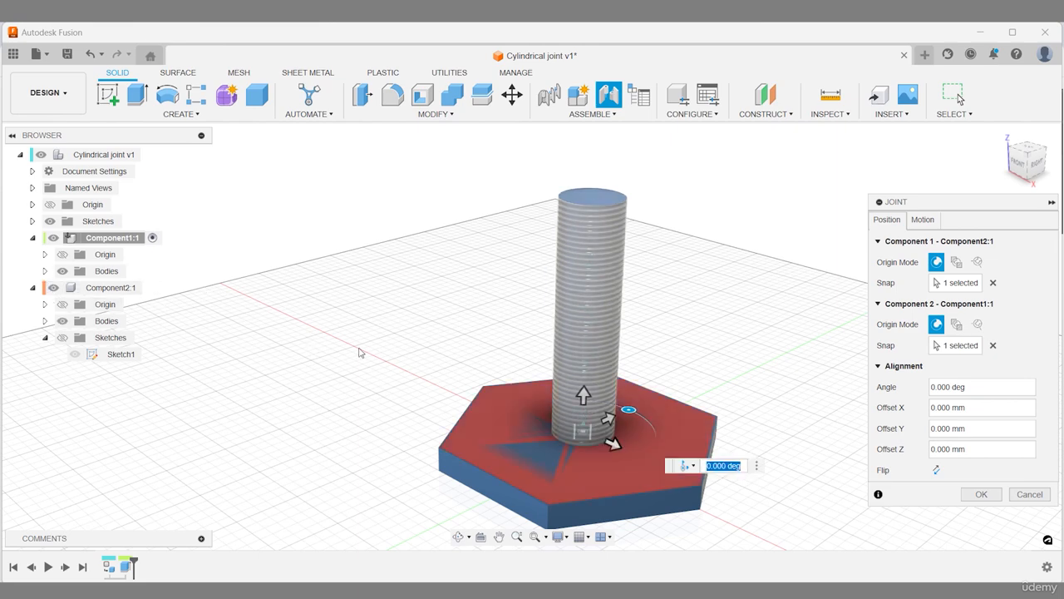
# Preview the cylindrical joint's rotation about the Z axis and its sliding motion
pyautogui.scroll(-3, 680, 370)
pyautogui.moveTo(739, 331); pyautogui.dragTo(650, 326, button='middle')
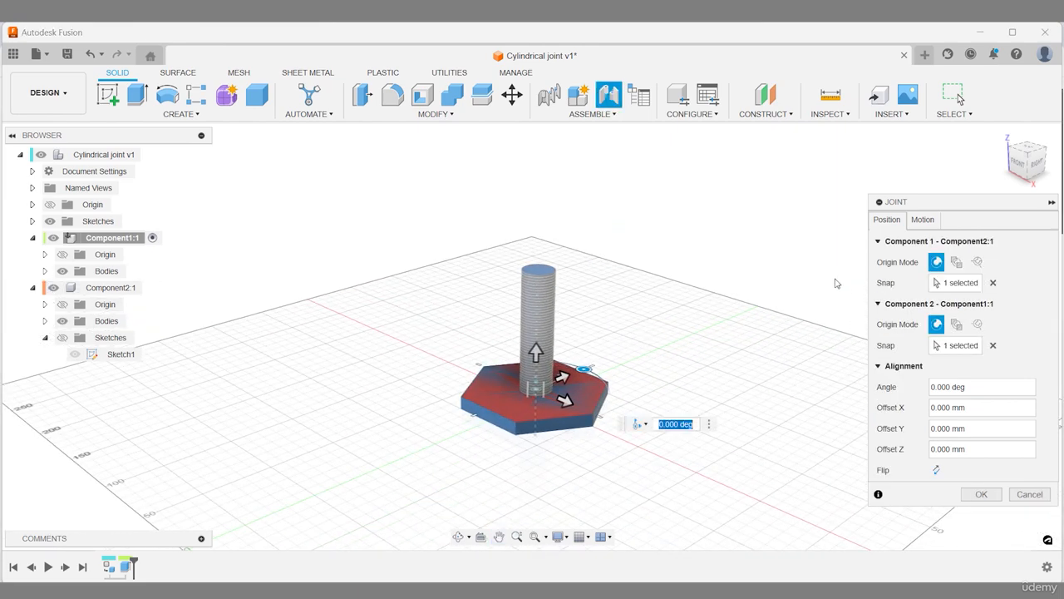
pyautogui.click(941, 221)
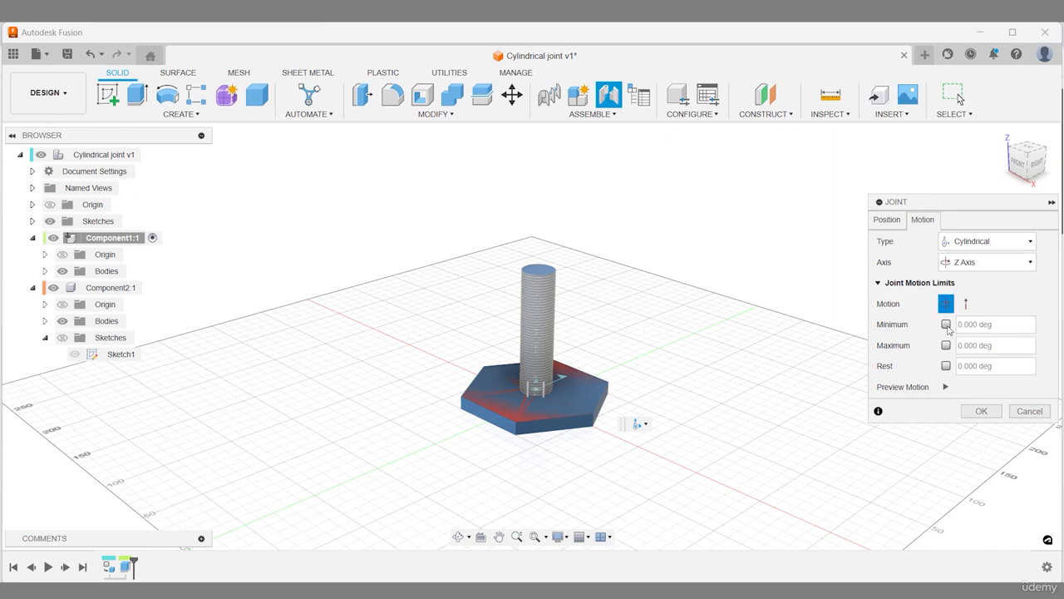
pyautogui.click(944, 389)
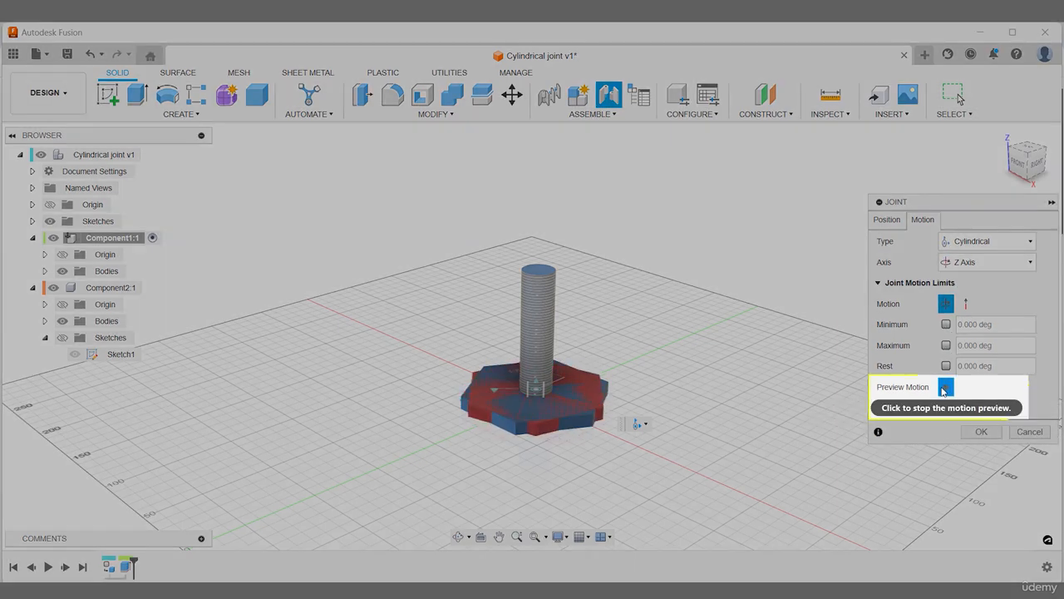
pyautogui.click(944, 388)
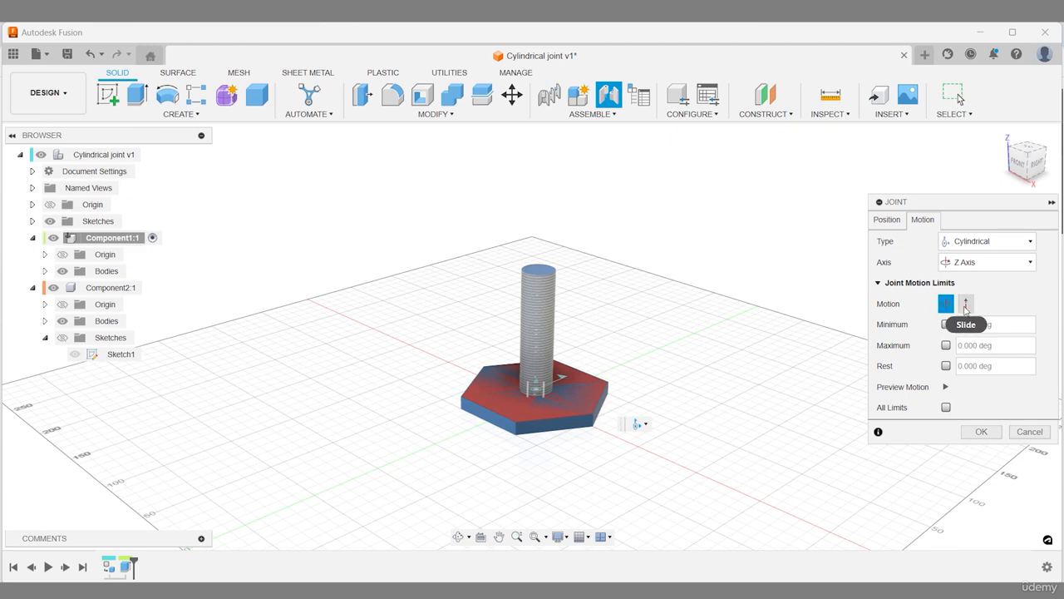
pyautogui.click(965, 306)
pyautogui.click(946, 386)
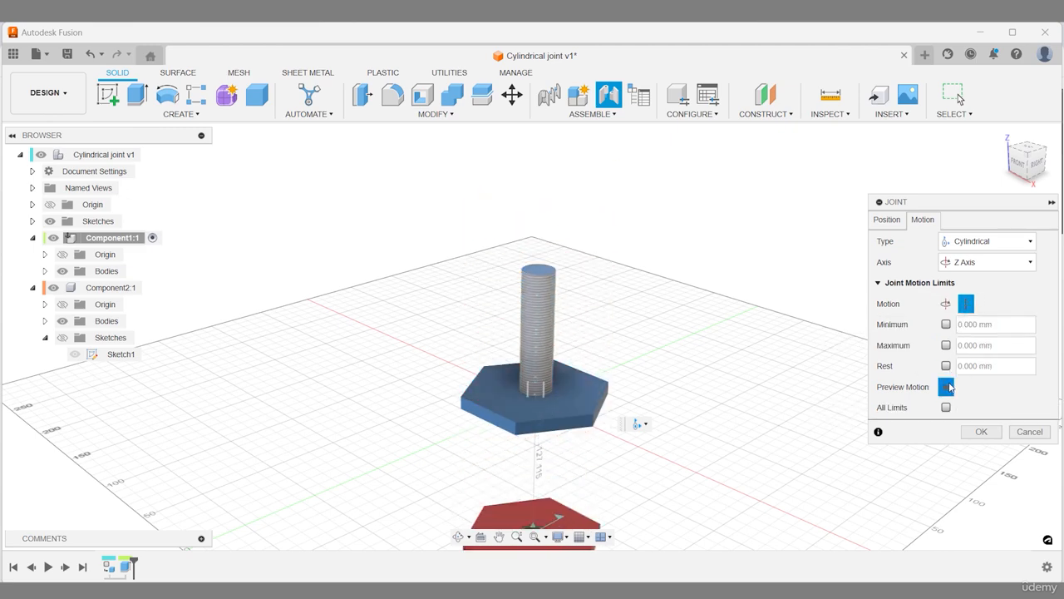
pyautogui.click(947, 386)
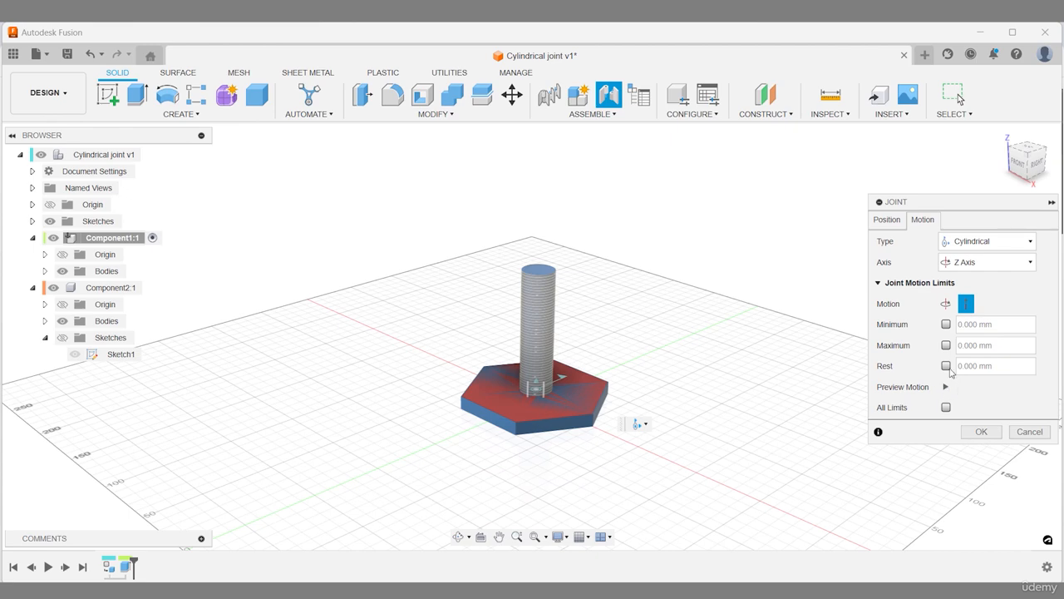
# Set the cylindrical joint's maximum slide limit to 95 mm and preview the nut's travel
pyautogui.click(946, 344)
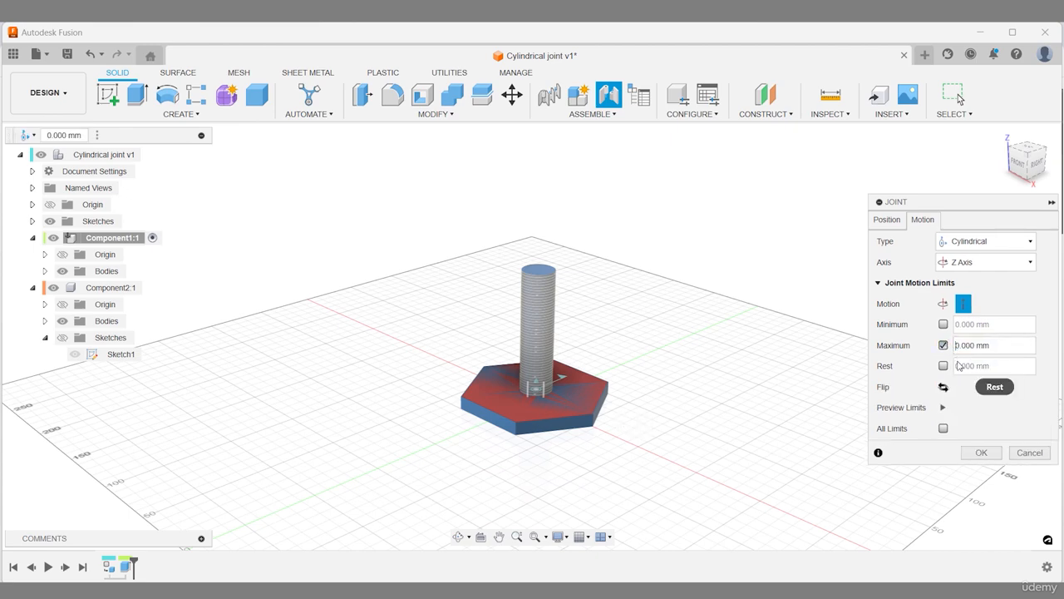
pyautogui.write('9')
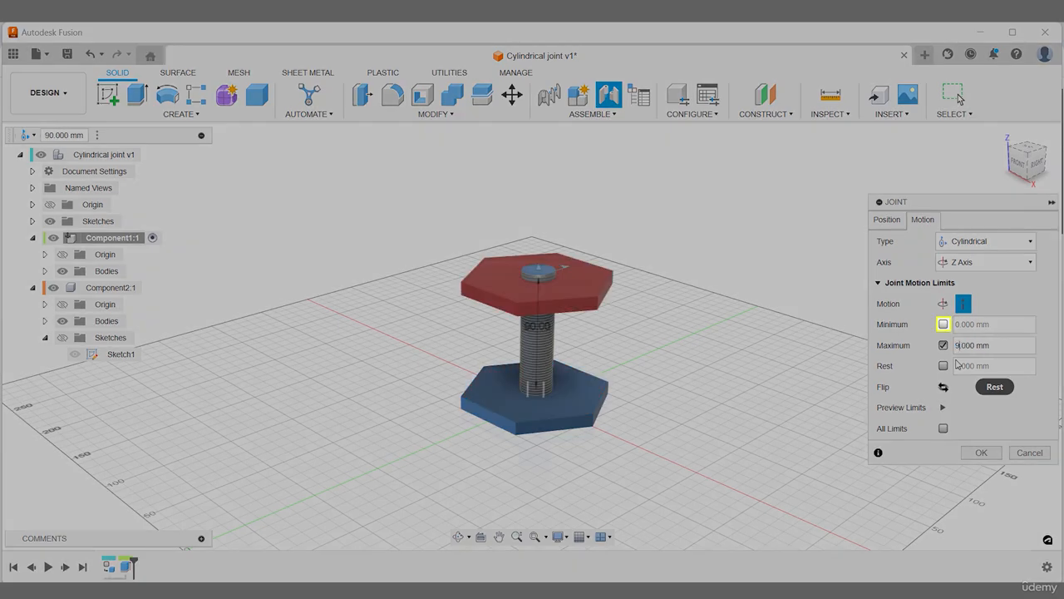
pyautogui.write('5')
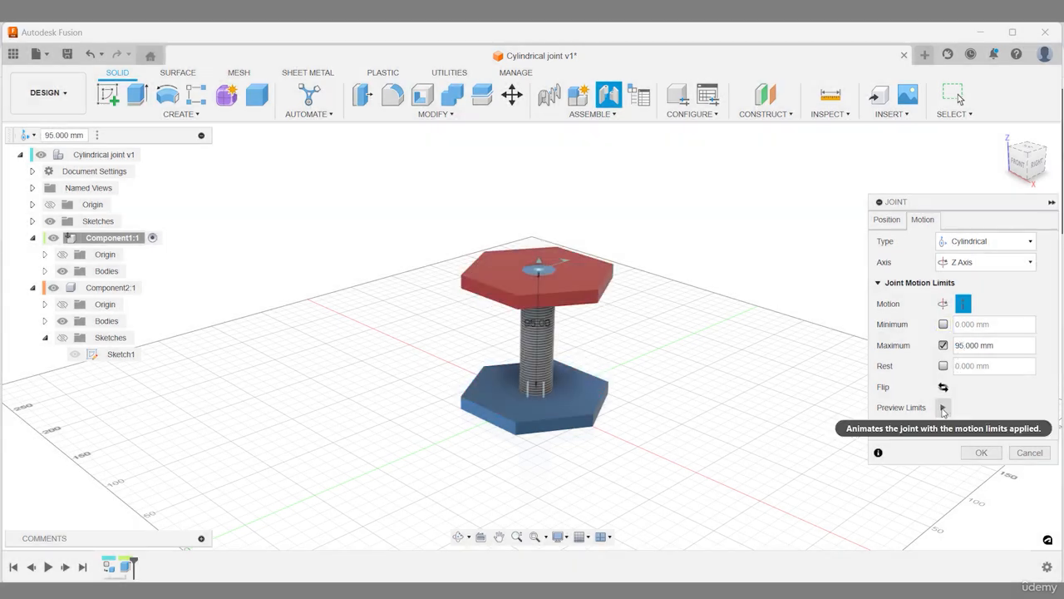
pyautogui.click(943, 408)
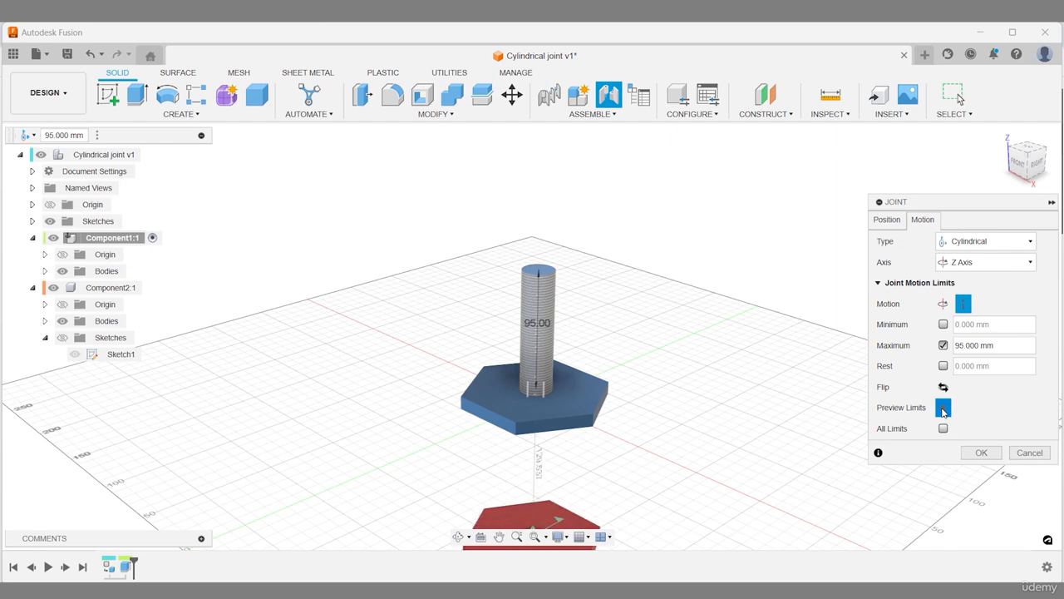
# Try minimum slide limits of 0 and -10 mm, set it to 10 mm, and preview the nut's motion with all limits enabled
pyautogui.click(944, 324)
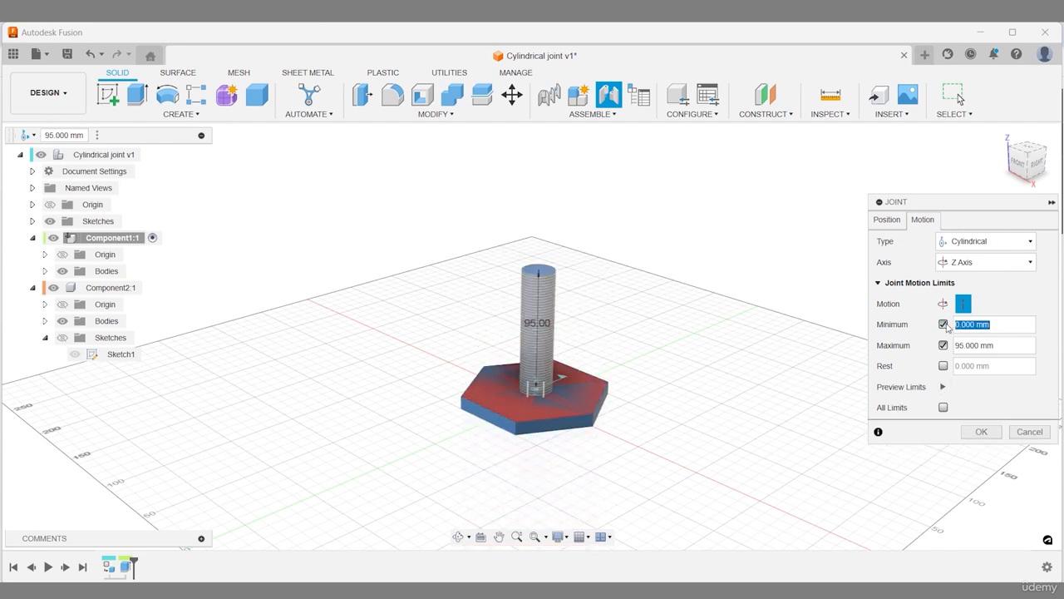
pyautogui.click(943, 387)
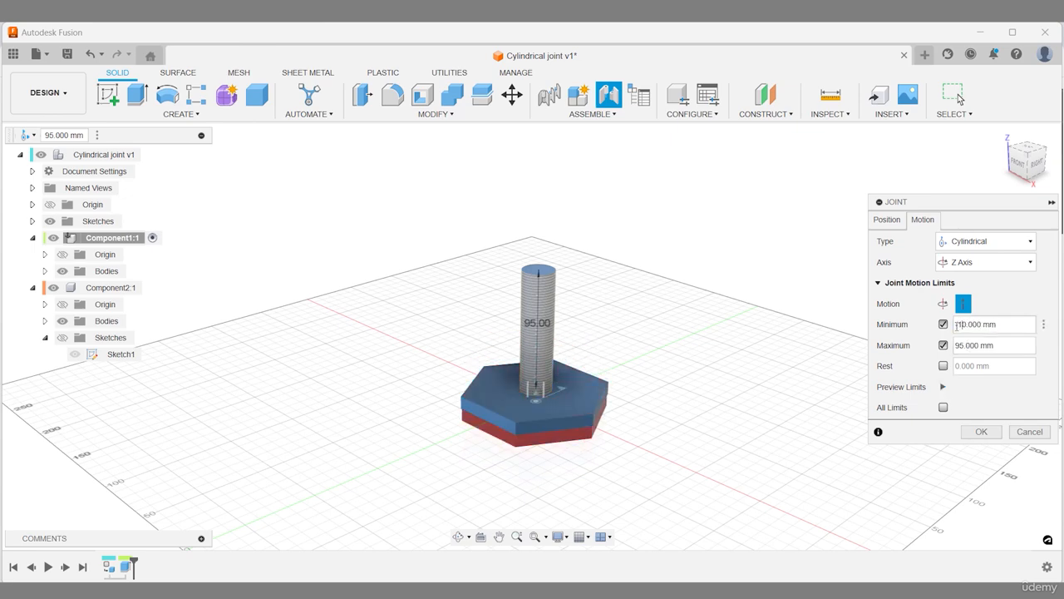
pyautogui.click(943, 387)
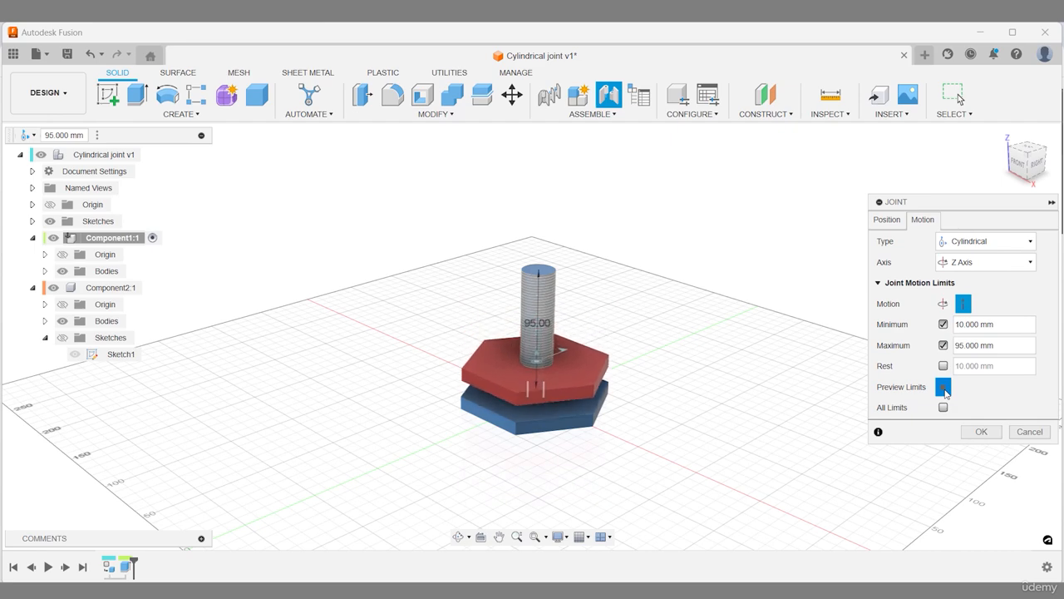
pyautogui.click(942, 407)
pyautogui.click(943, 386)
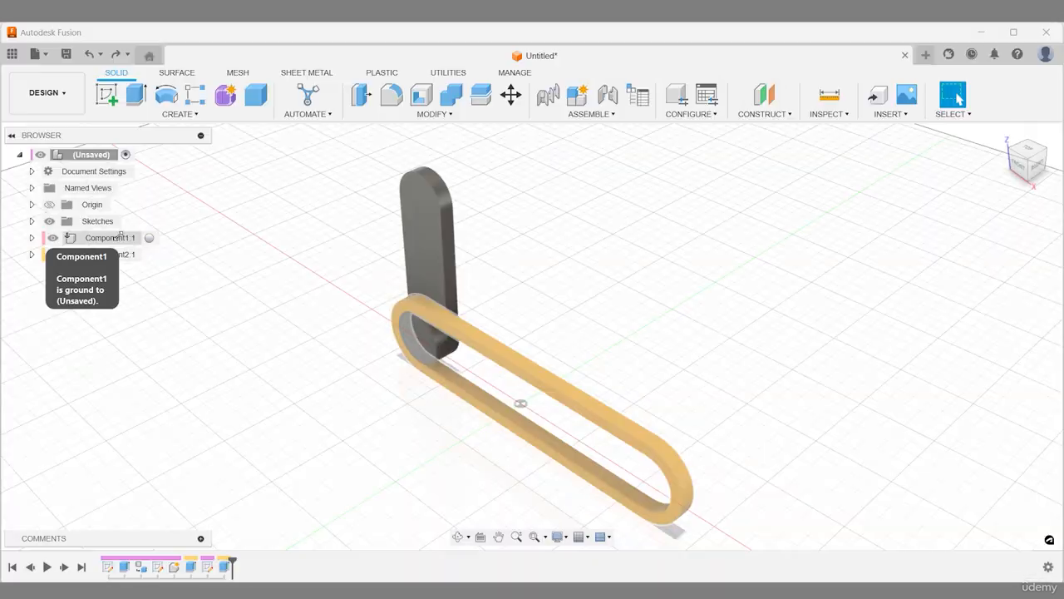
# Identify Component1 and Component2 in the arm and slotted link design, and start a joint between them with the Pin-Slot motion type
pyautogui.click(114, 238)
pyautogui.click(110, 255)
pyautogui.click(255, 242)
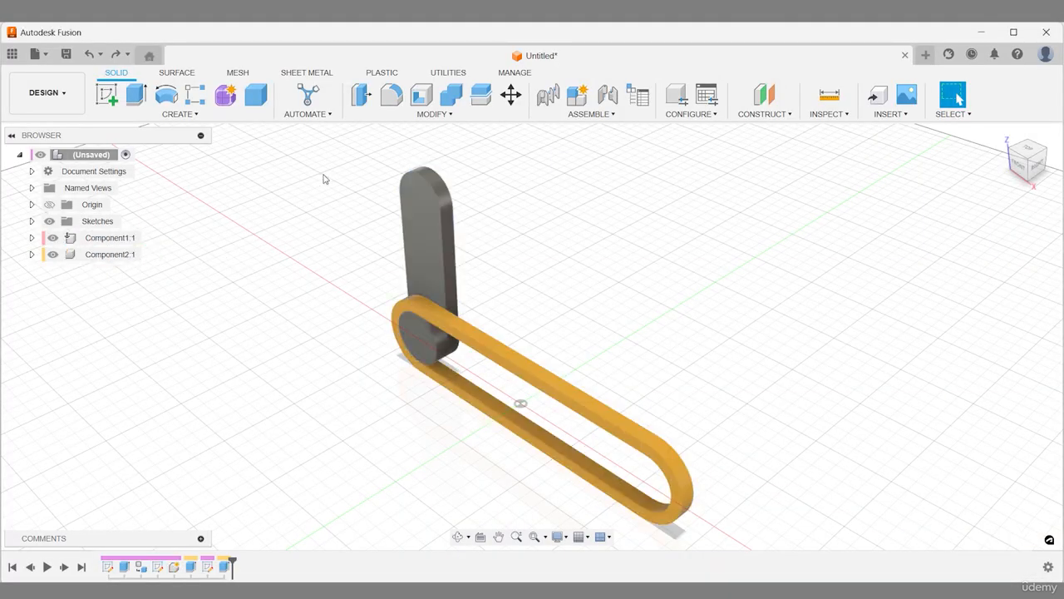
pyautogui.click(591, 113)
pyautogui.click(589, 141)
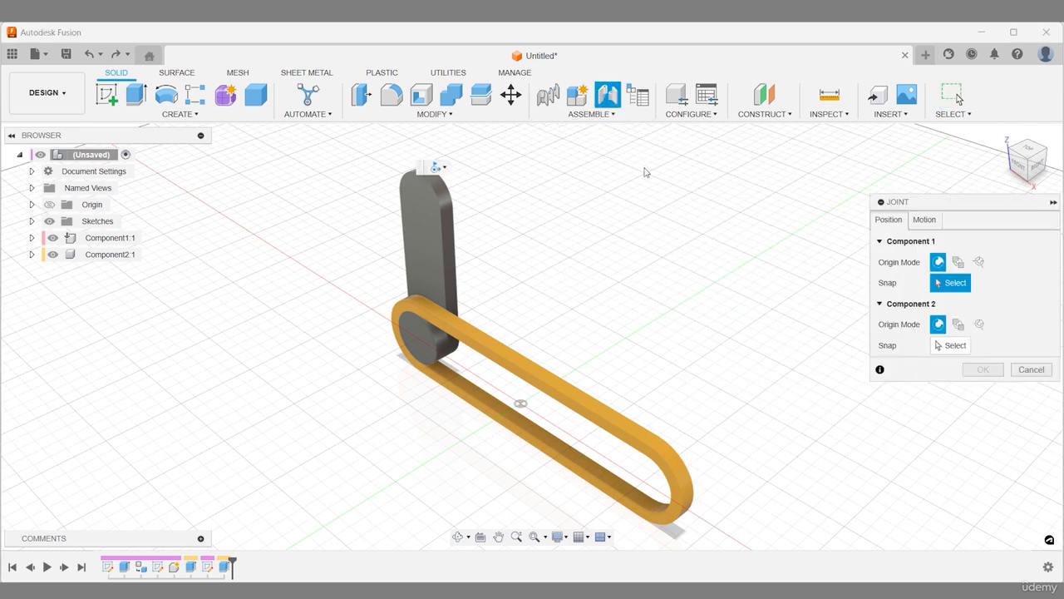
pyautogui.click(924, 220)
pyautogui.click(1018, 241)
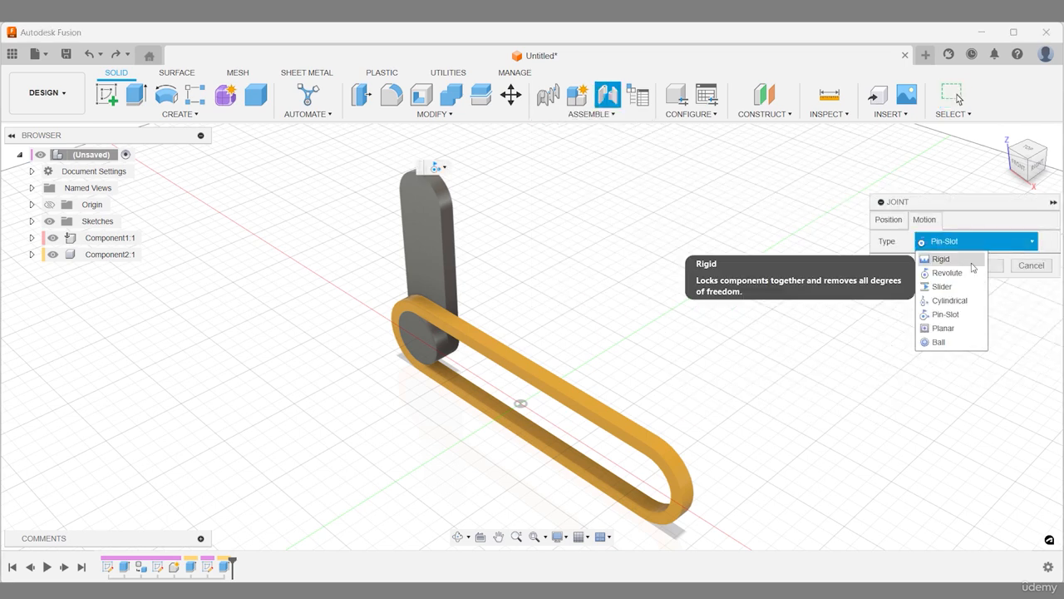
pyautogui.click(969, 315)
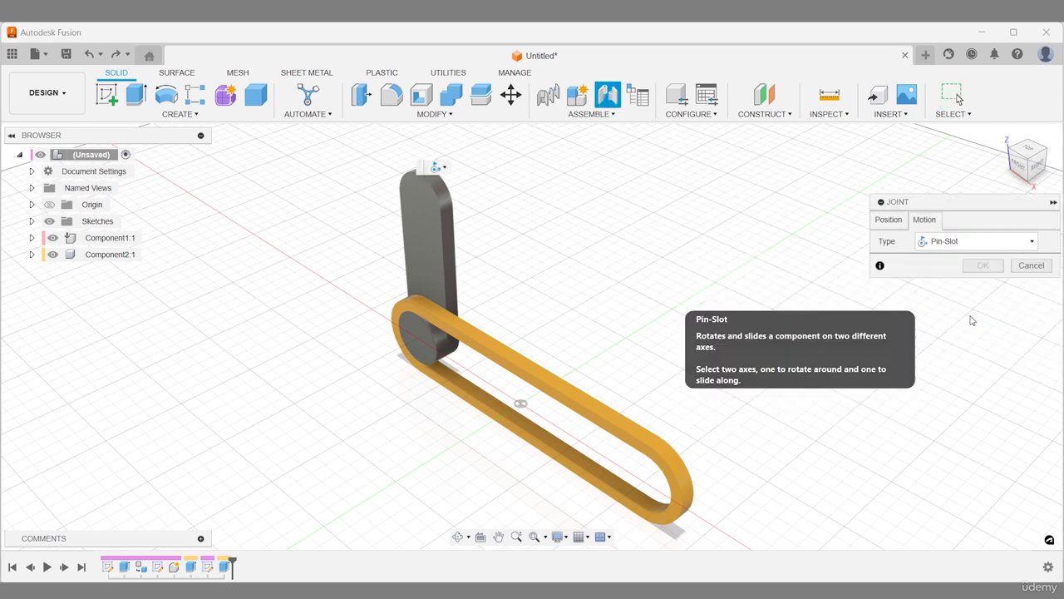
# Snap the centre of the dark arm's round pin to the centre of the slotted link for the joint position
pyautogui.click(886, 218)
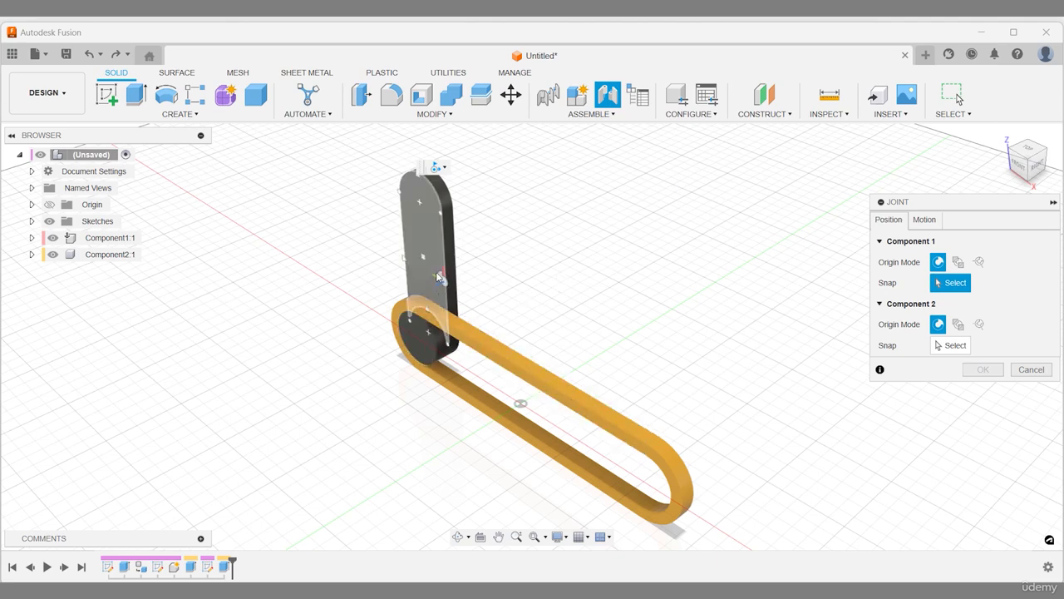
pyautogui.scroll(3, 388, 359)
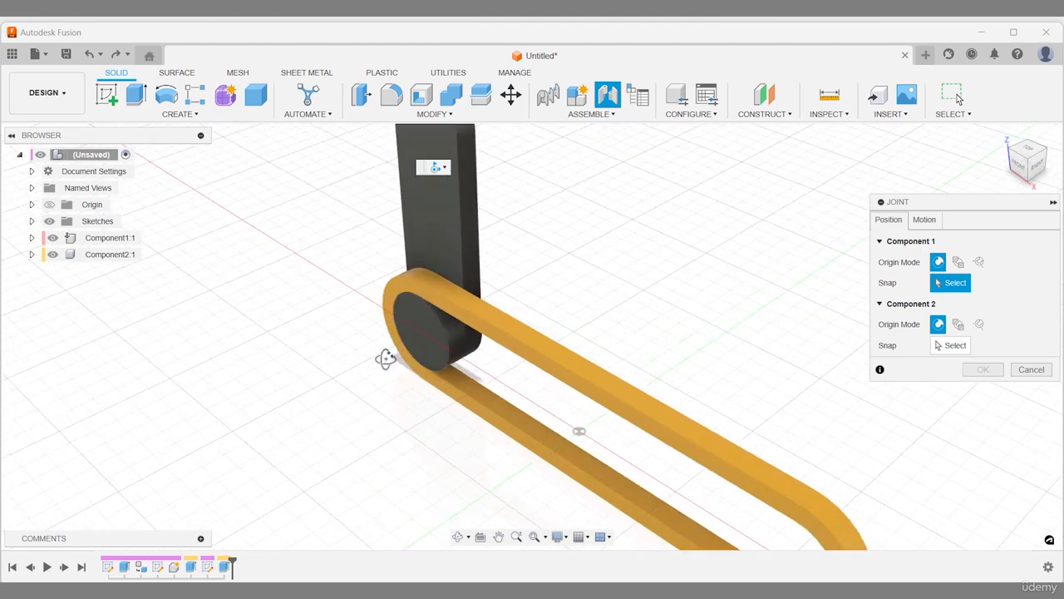
pyautogui.keyDown('shift'); pyautogui.moveTo(387, 360); pyautogui.dragTo(379, 335, button='middle'); pyautogui.keyUp('shift')
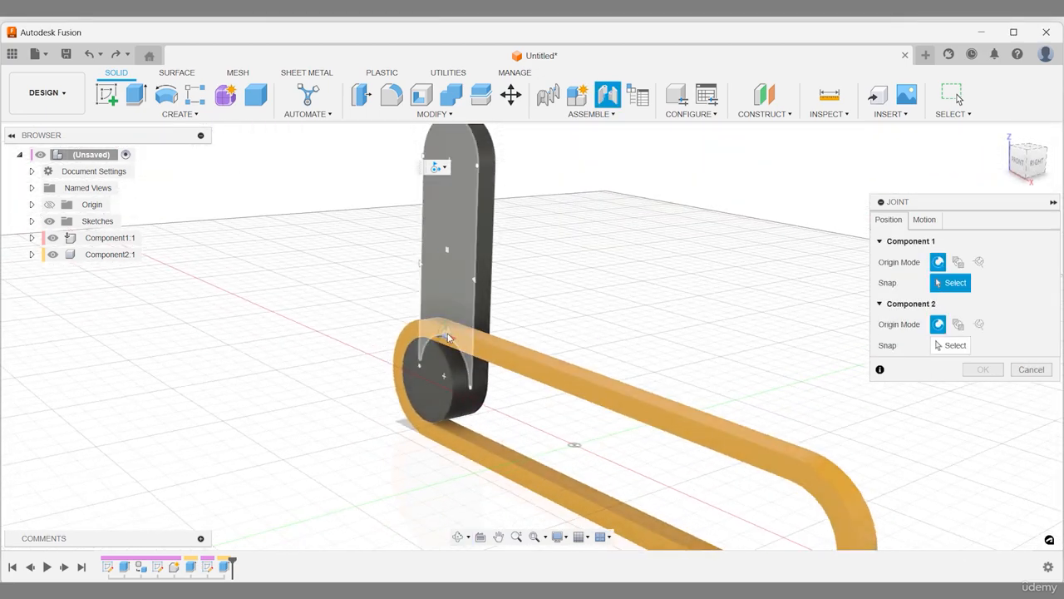
pyautogui.click(448, 377)
pyautogui.keyDown('shift'); pyautogui.moveTo(448, 378); pyautogui.dragTo(580, 336, button='middle'); pyautogui.keyUp('shift')
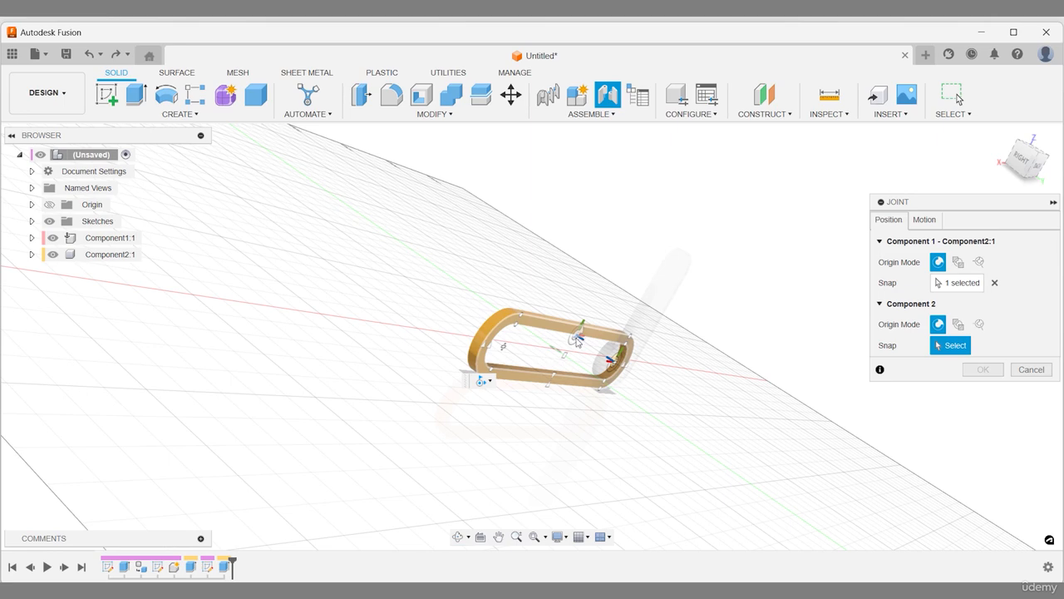
pyautogui.click(563, 357)
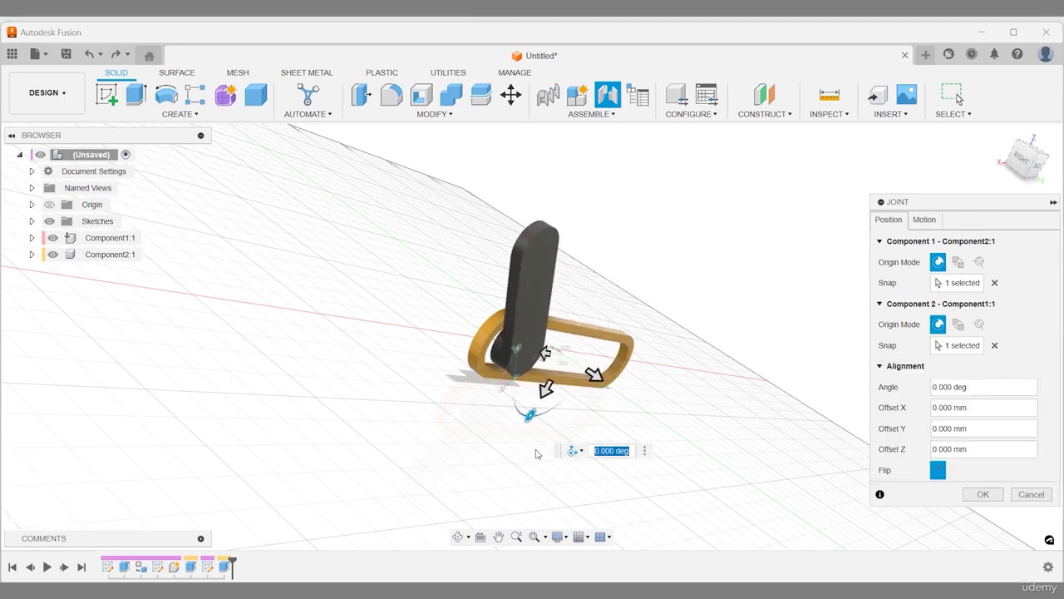
# Preview the pin-slot joint's motion with rotation about the Z axis and sliding along the X axis
pyautogui.click(1003, 135)
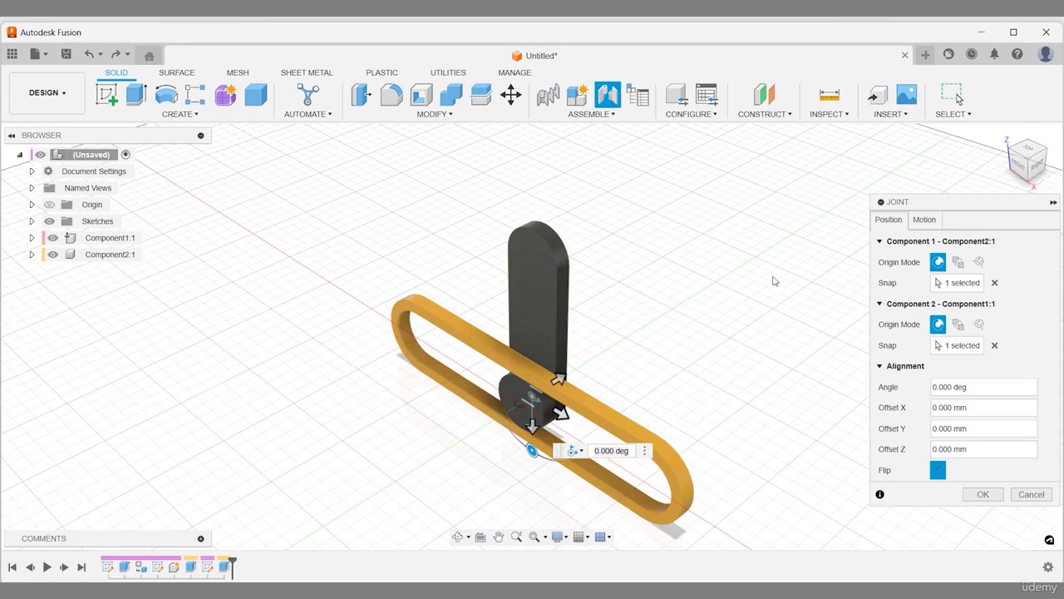
pyautogui.keyDown('shift'); pyautogui.moveTo(766, 298); pyautogui.dragTo(759, 247, button='middle'); pyautogui.keyUp('shift')
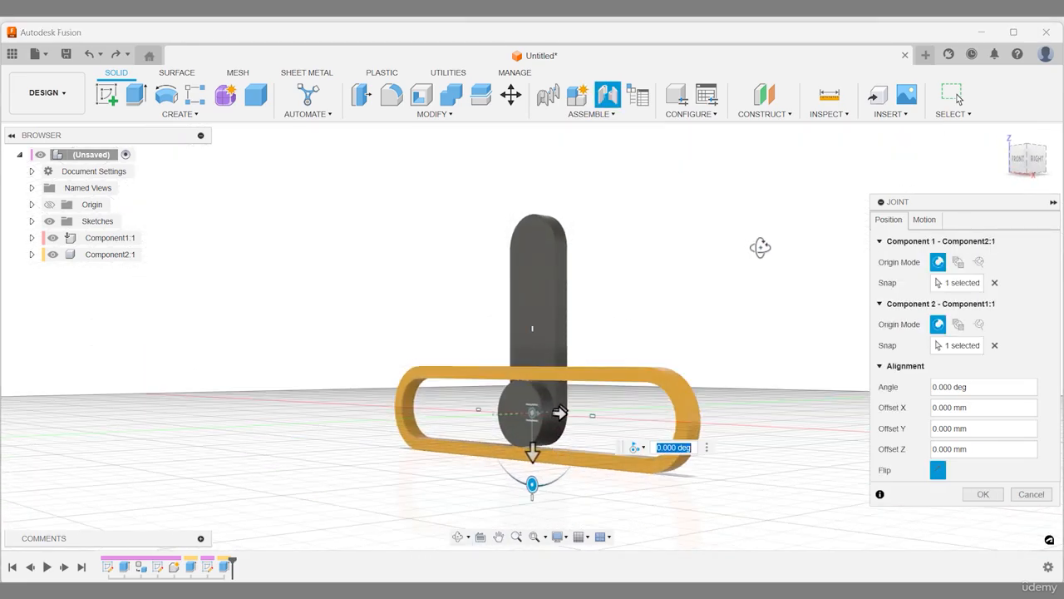
pyautogui.click(924, 220)
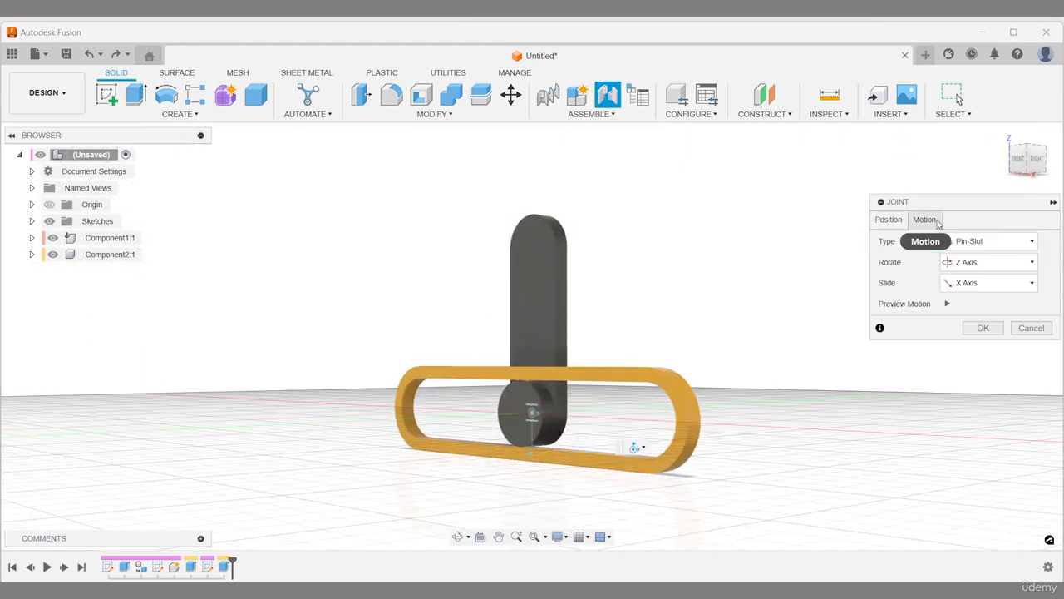
pyautogui.click(946, 304)
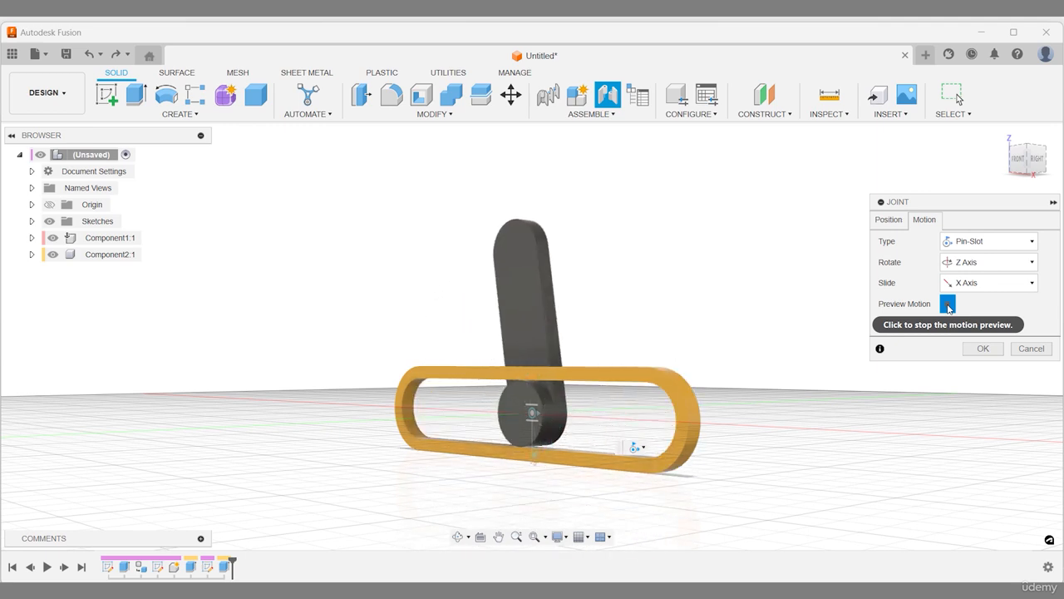
pyautogui.click(889, 220)
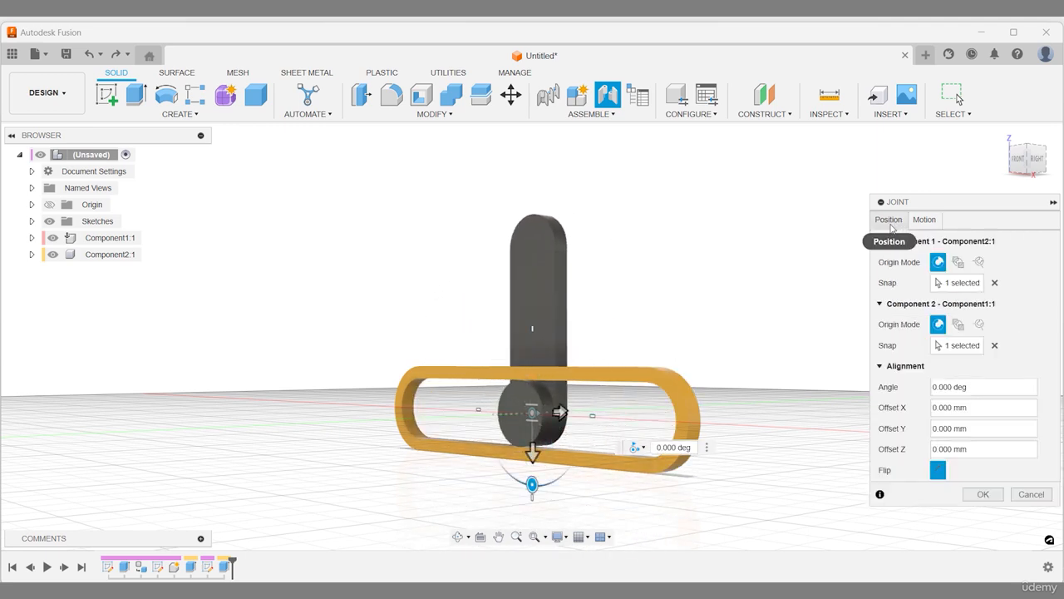
# Measure the distance between the two rounded inner ends of the slotted link
pyautogui.click(830, 114)
pyautogui.click(840, 135)
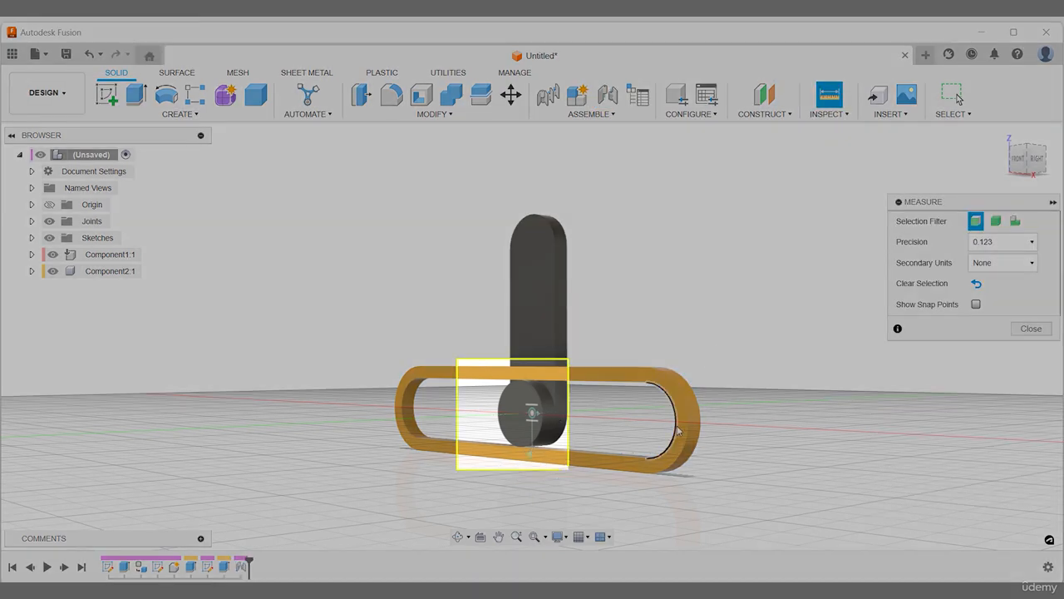
pyautogui.click(676, 430)
pyautogui.click(405, 413)
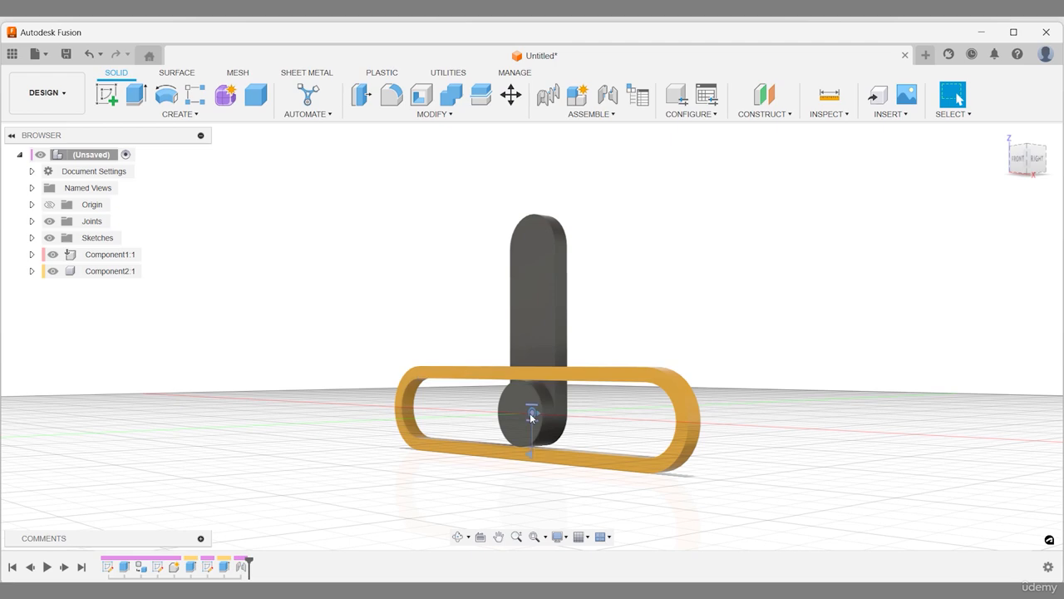
# Edit the pin-slot joint, limit its slide to a minimum of -50 mm and a maximum of 50 mm, and preview the limits
pyautogui.rightClick(532, 414)
pyautogui.click(499, 188)
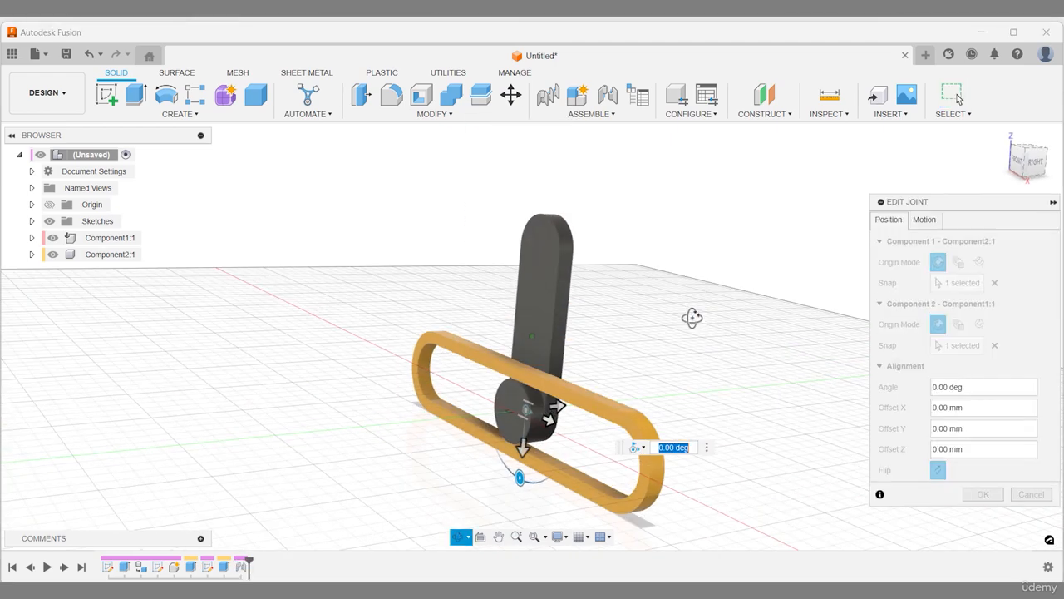
pyautogui.click(924, 220)
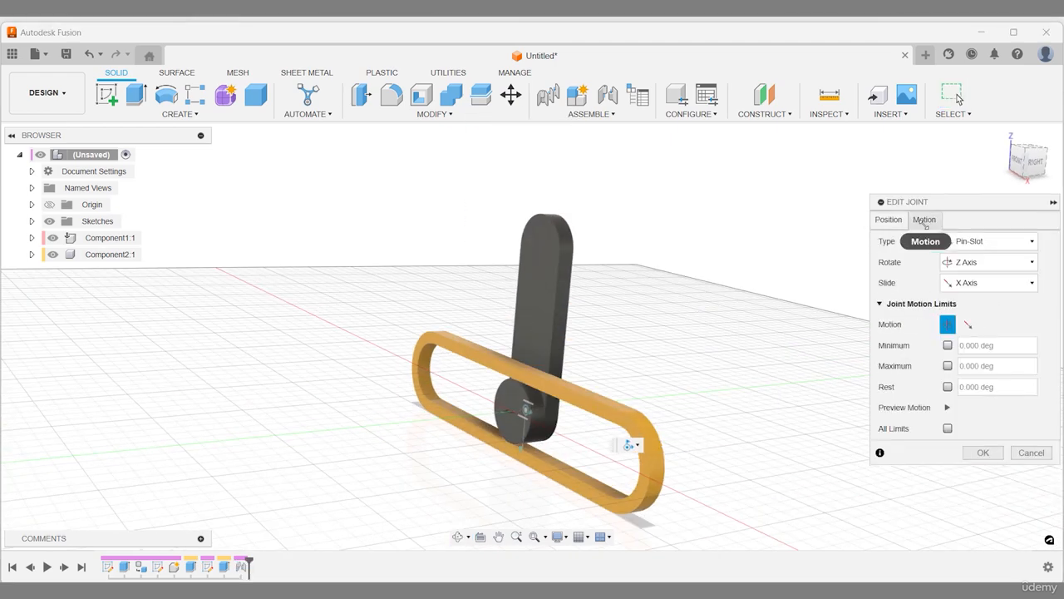
pyautogui.click(947, 345)
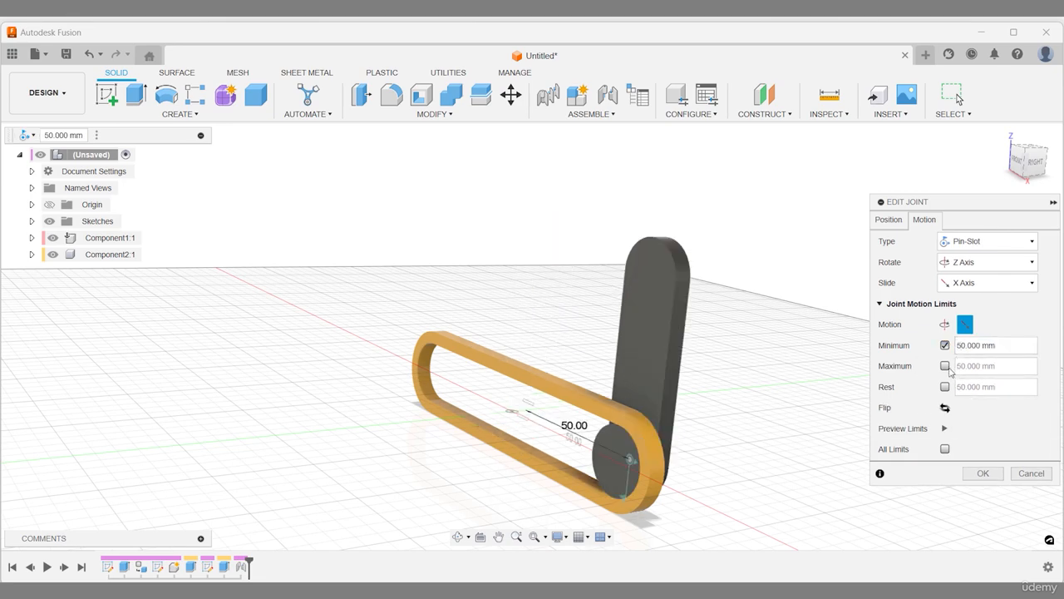
pyautogui.click(945, 366)
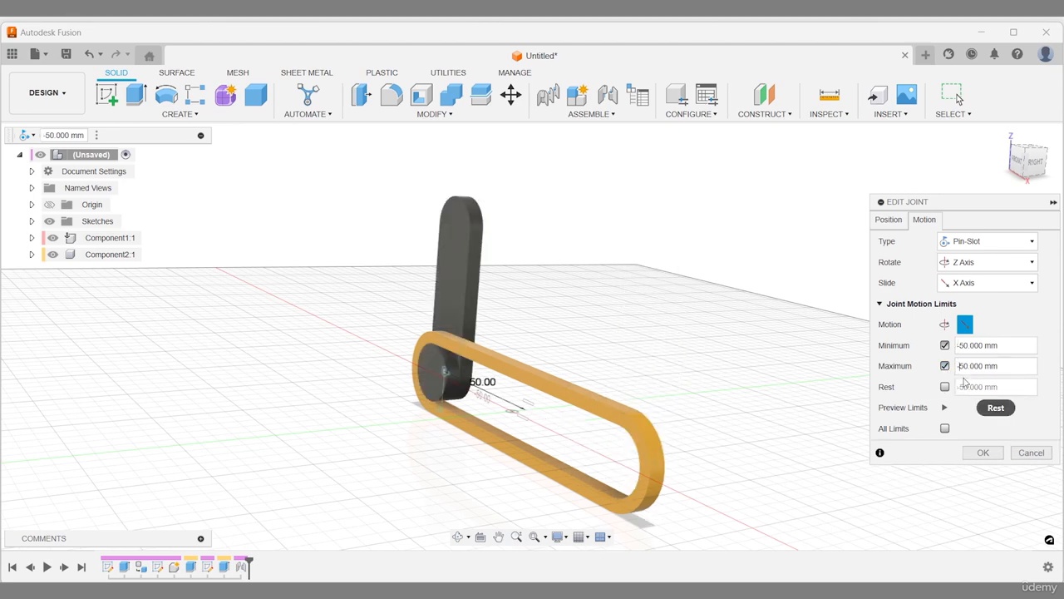
pyautogui.click(946, 409)
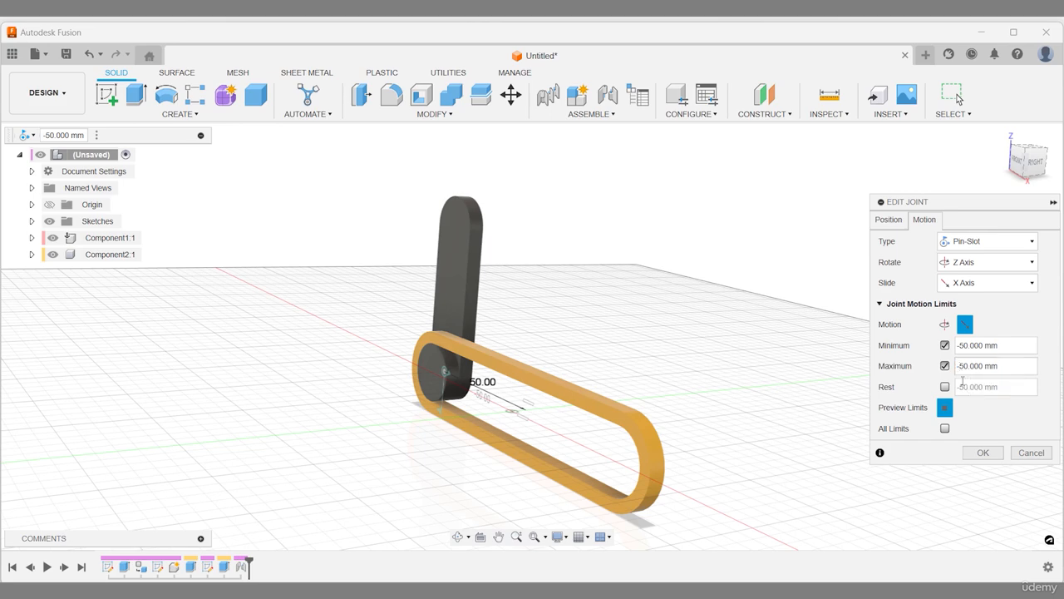
pyautogui.press('BackSpace')
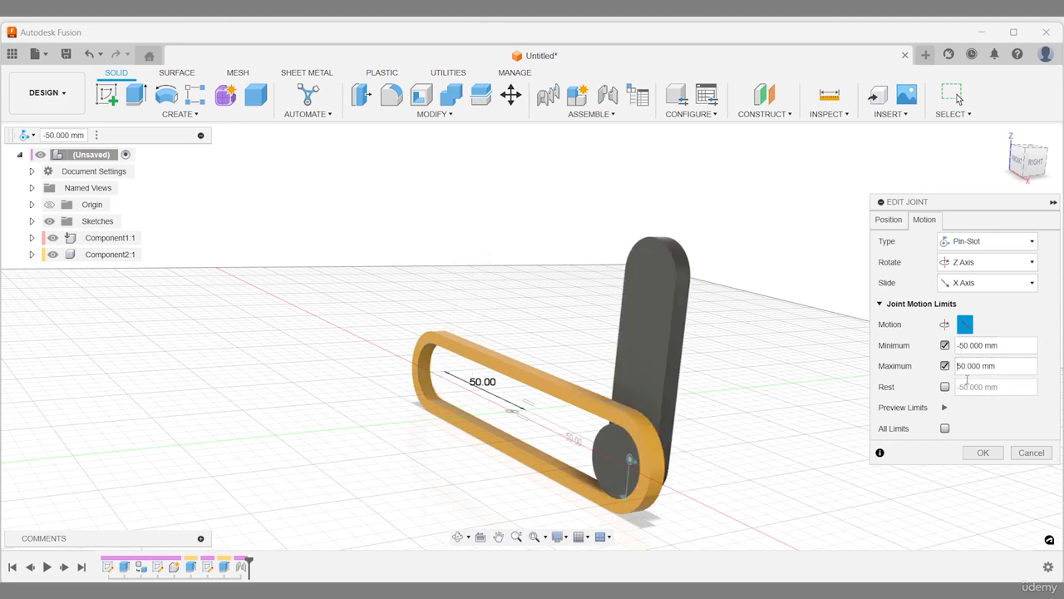
pyautogui.click(945, 407)
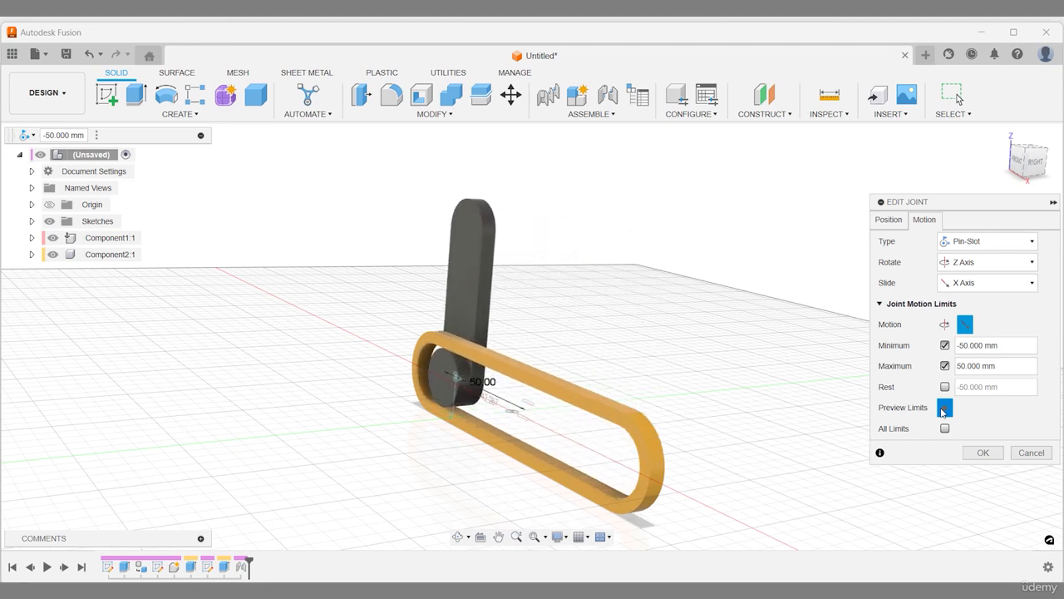
pyautogui.click(889, 221)
pyautogui.click(982, 494)
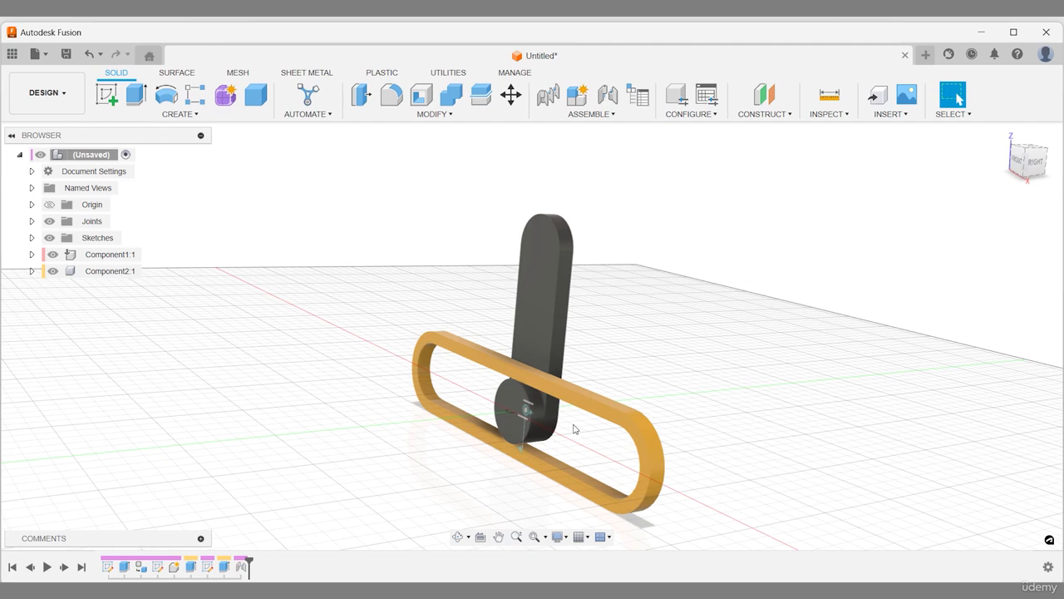
# Animate the pin-slot joint to view the arm rotating and sliding within the link
pyautogui.rightClick(526, 415)
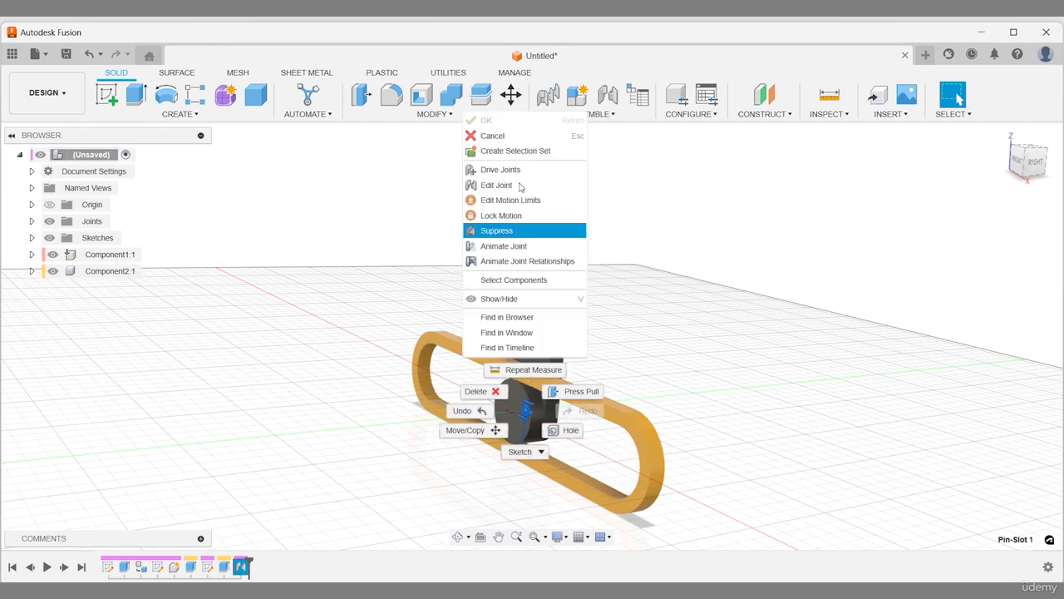
pyautogui.click(518, 248)
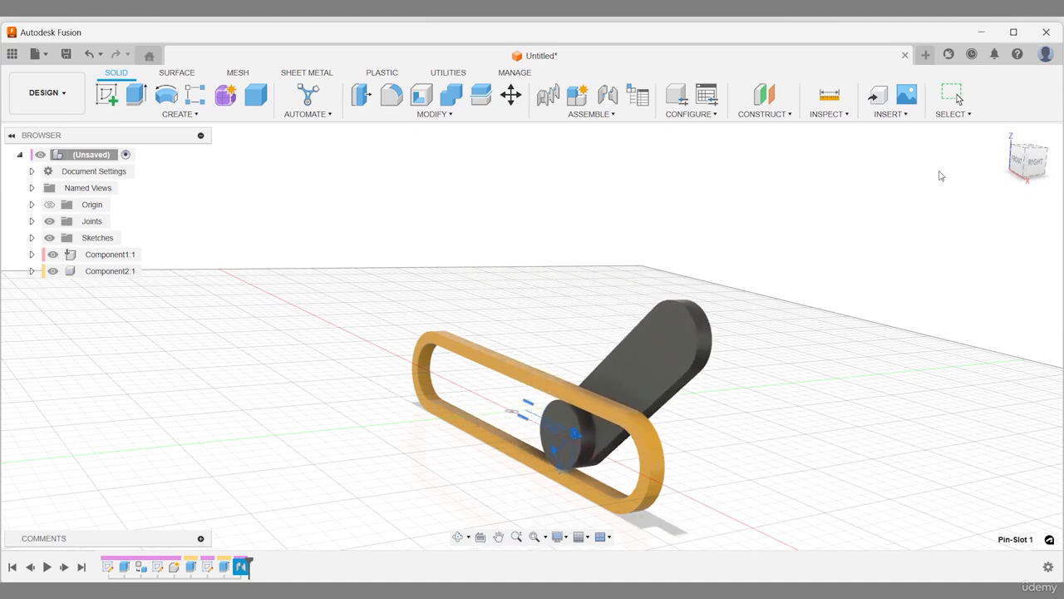
pyautogui.click(1020, 160)
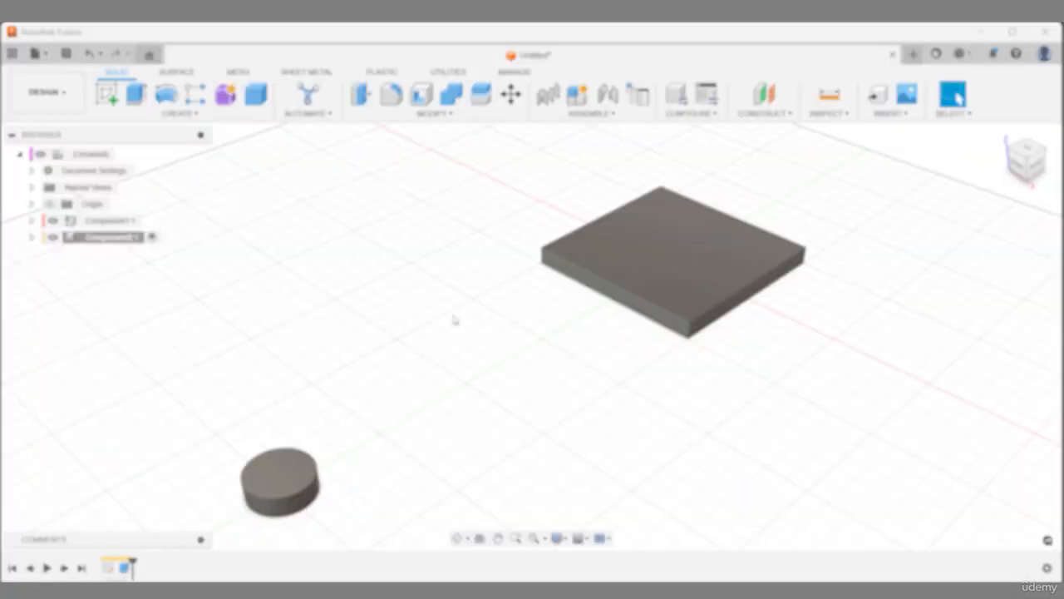
# In the plate and disc design, start a Planar joint and snap the disc's top-face centre to the centre of the plate's top face
pyautogui.click(583, 116)
pyautogui.click(582, 140)
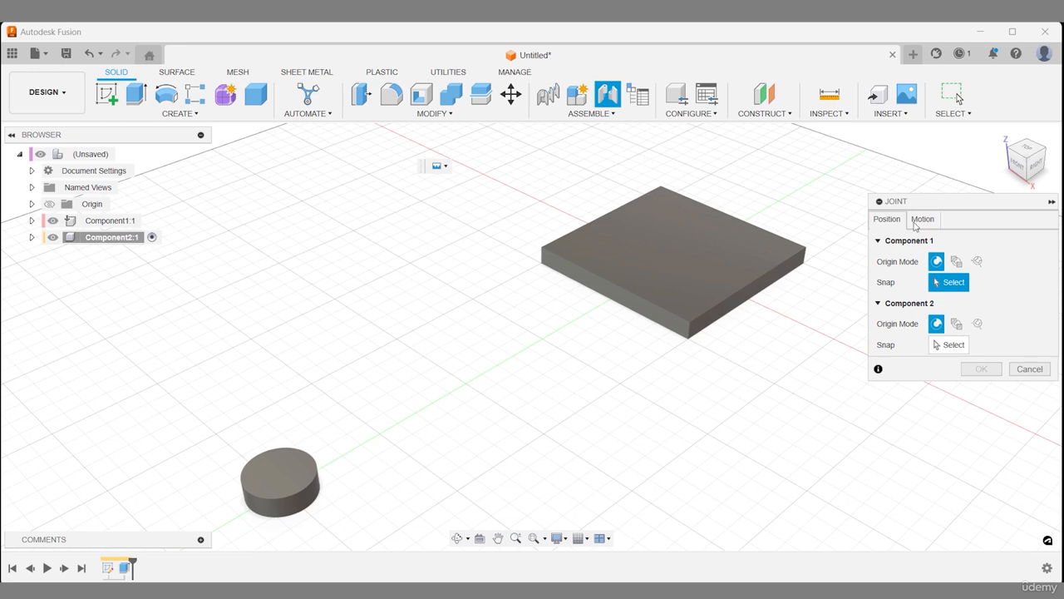
pyautogui.click(915, 223)
pyautogui.click(938, 241)
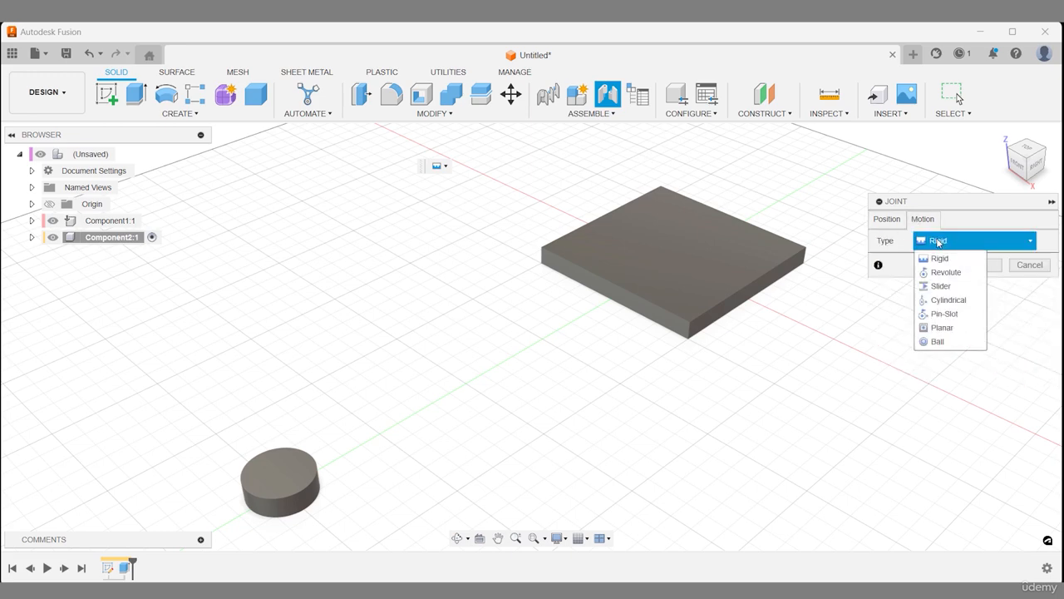
pyautogui.click(934, 328)
pyautogui.click(895, 220)
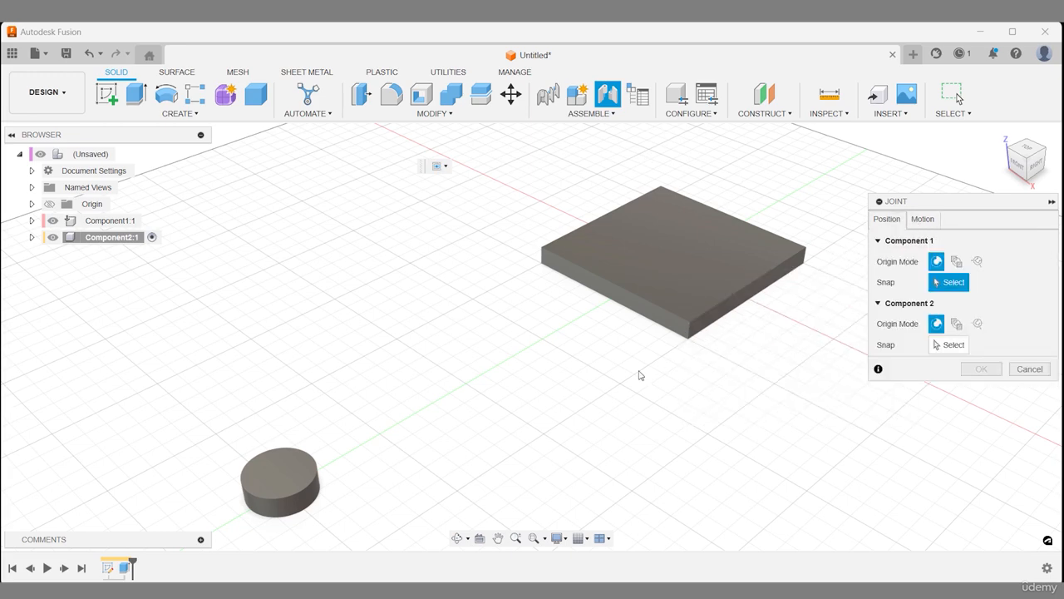
pyautogui.click(286, 475)
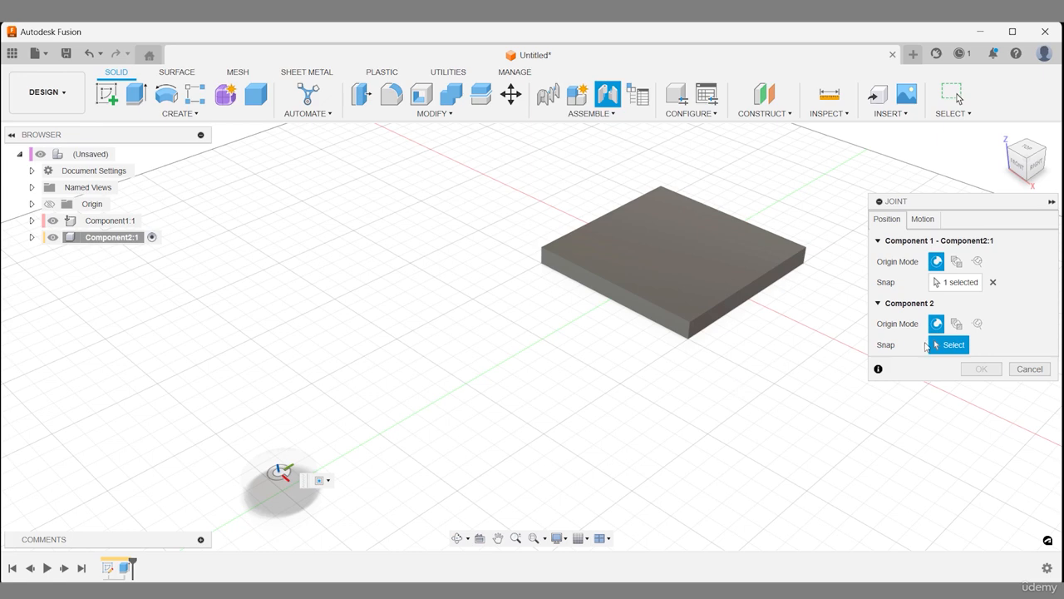
pyautogui.click(676, 247)
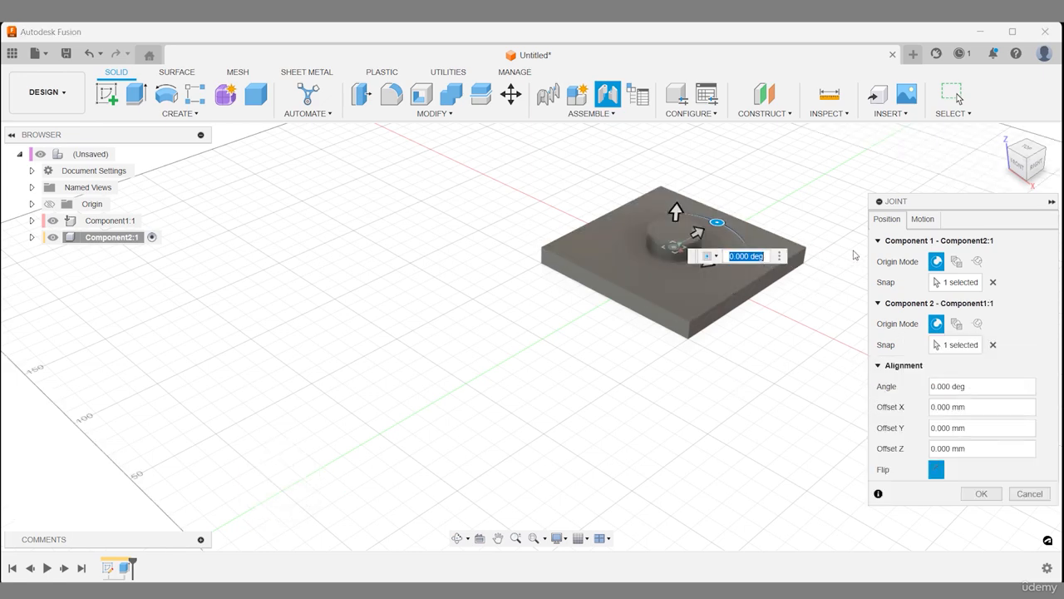
# Preview the planar joint's motion and limit its first slide direction to a minimum of -30 mm and a maximum of 30 mm
pyautogui.click(922, 220)
pyautogui.click(957, 406)
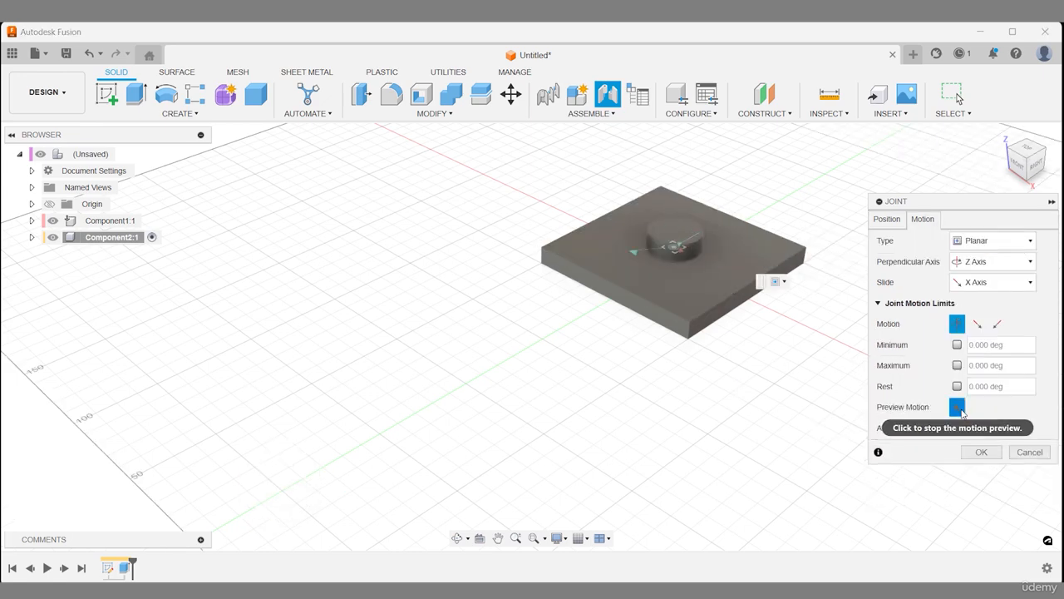
pyautogui.click(976, 324)
pyautogui.click(966, 345)
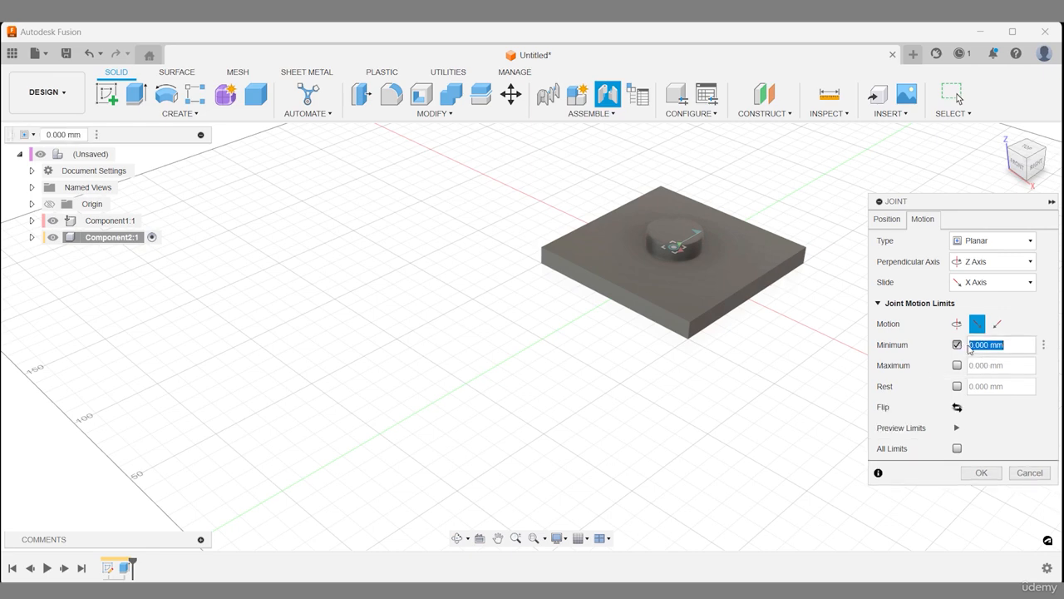
pyautogui.write('-')
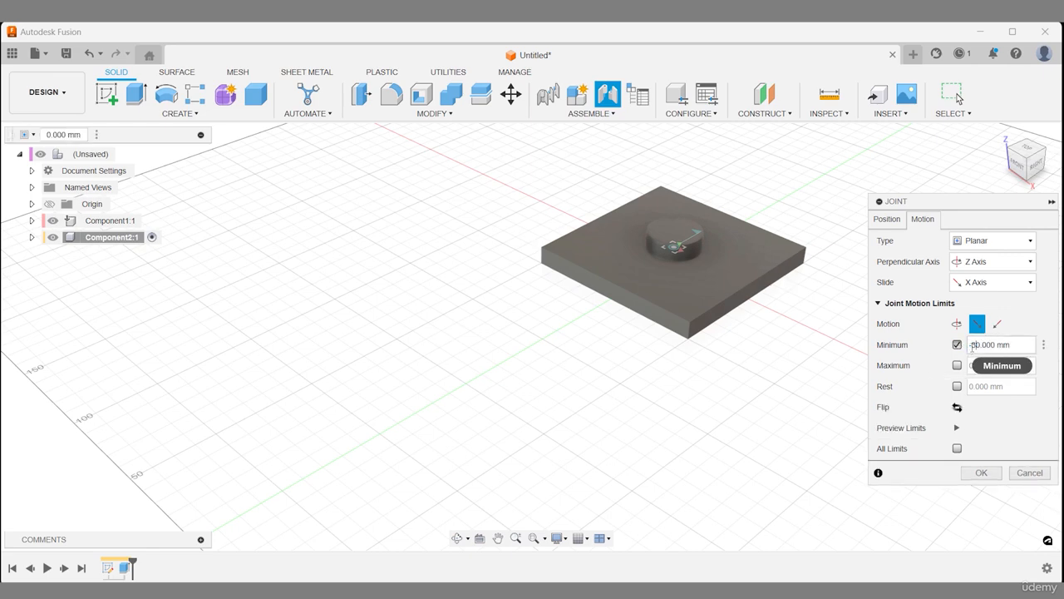
pyautogui.write('3')
pyautogui.click(957, 366)
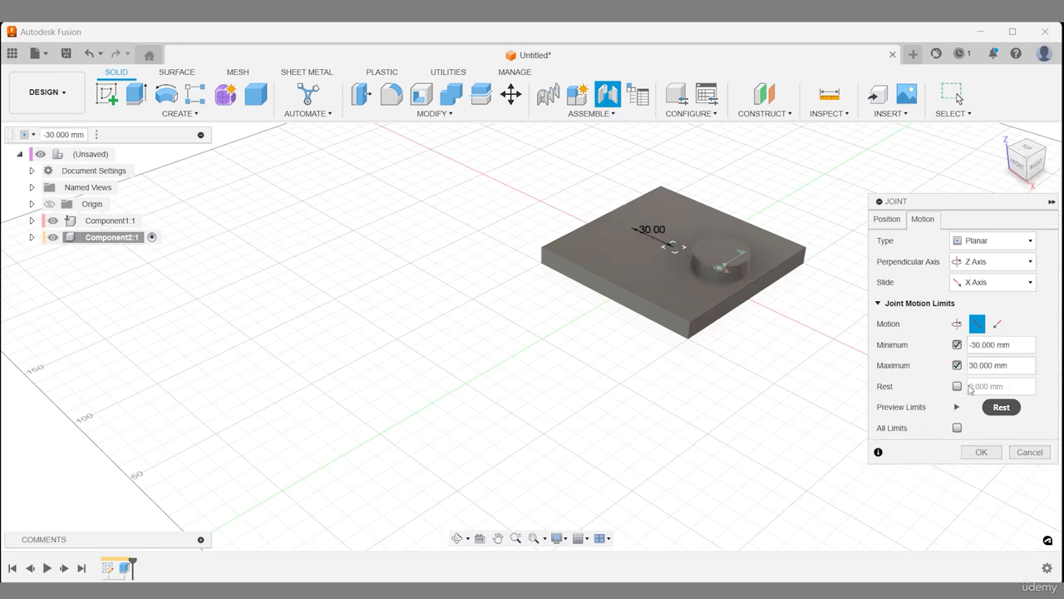
# Limit the planar joint's second slide direction to a minimum of -30 mm and a maximum of 30 mm, and preview the limits
pyautogui.click(995, 325)
pyautogui.click(993, 346)
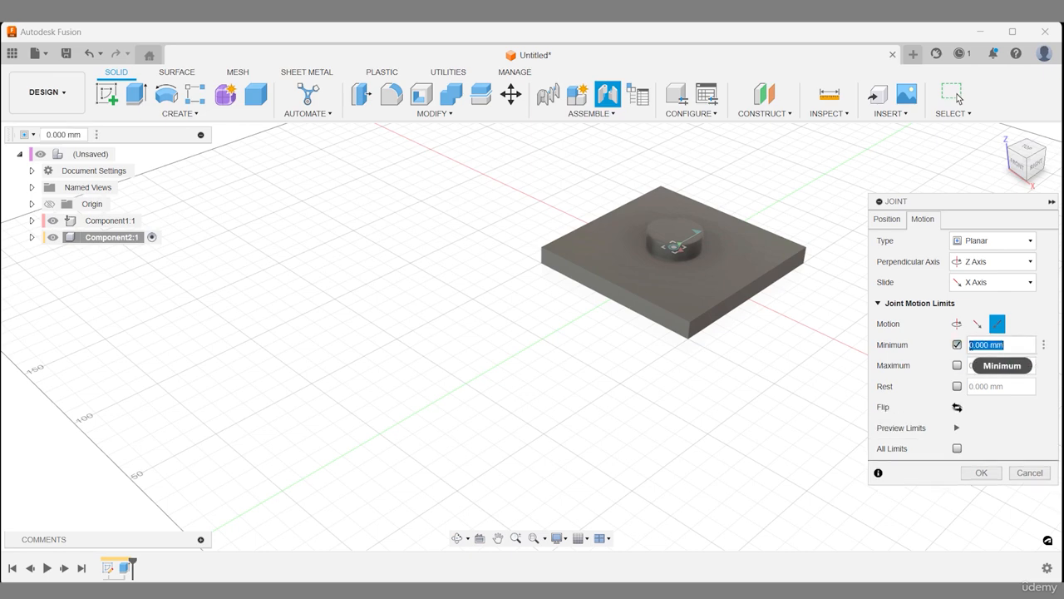
pyautogui.click(957, 365)
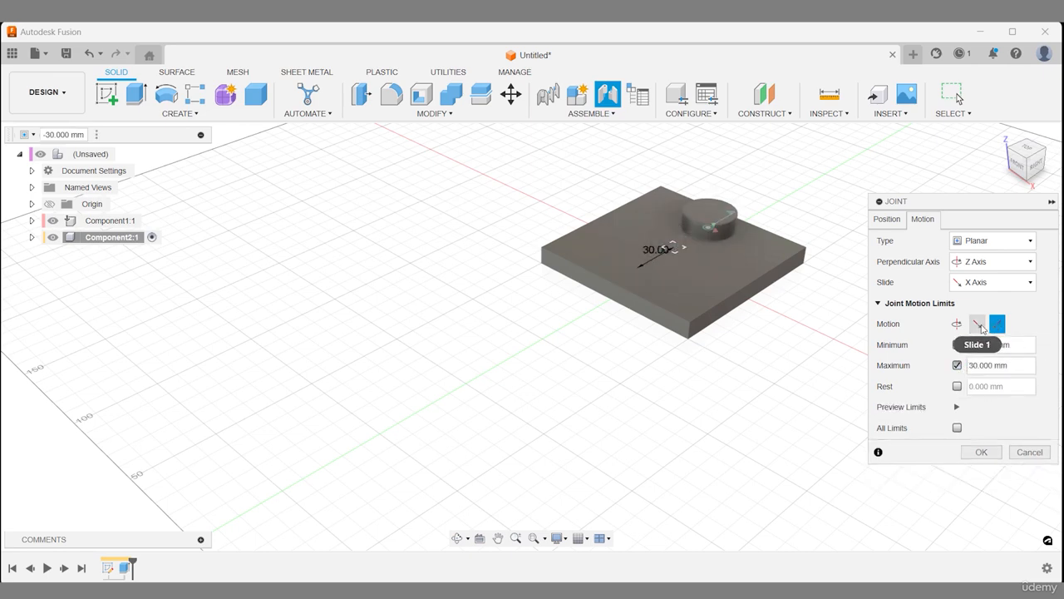
pyautogui.click(957, 406)
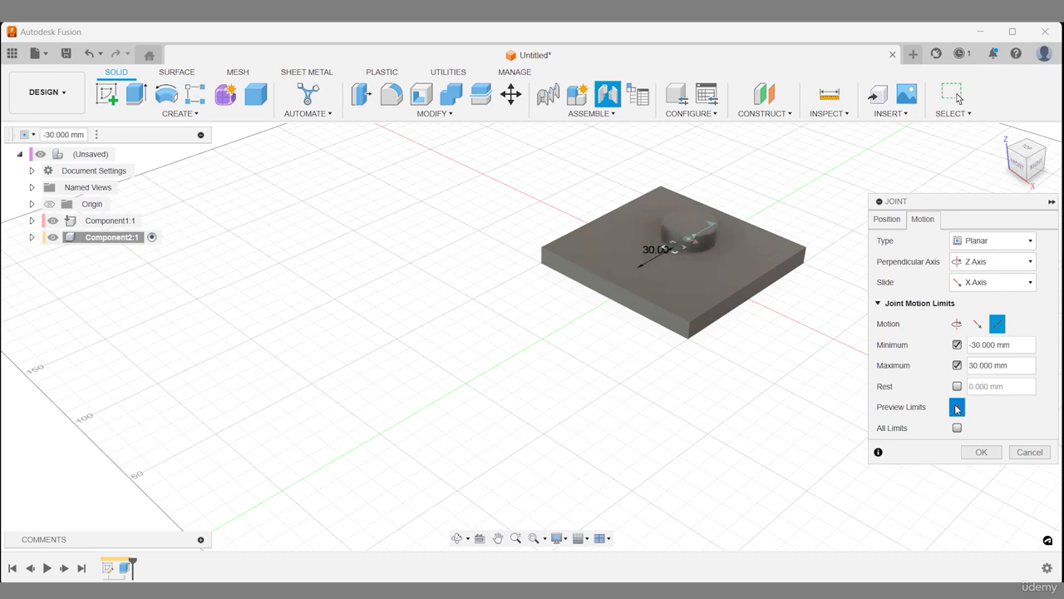
# Preview the planar joint's motion with the limits of all its motions applied
pyautogui.click(956, 428)
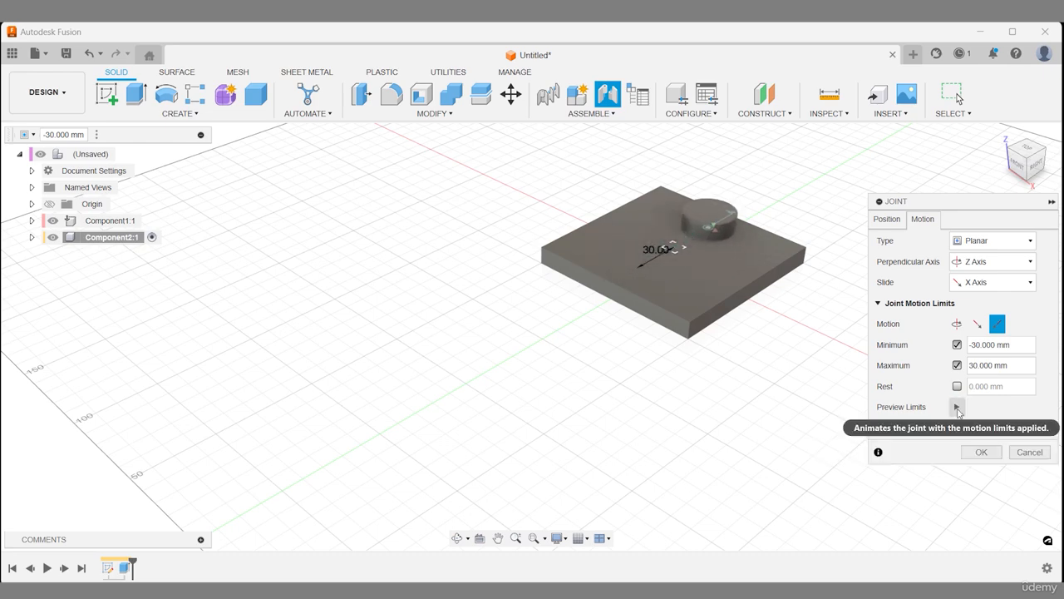
pyautogui.click(956, 408)
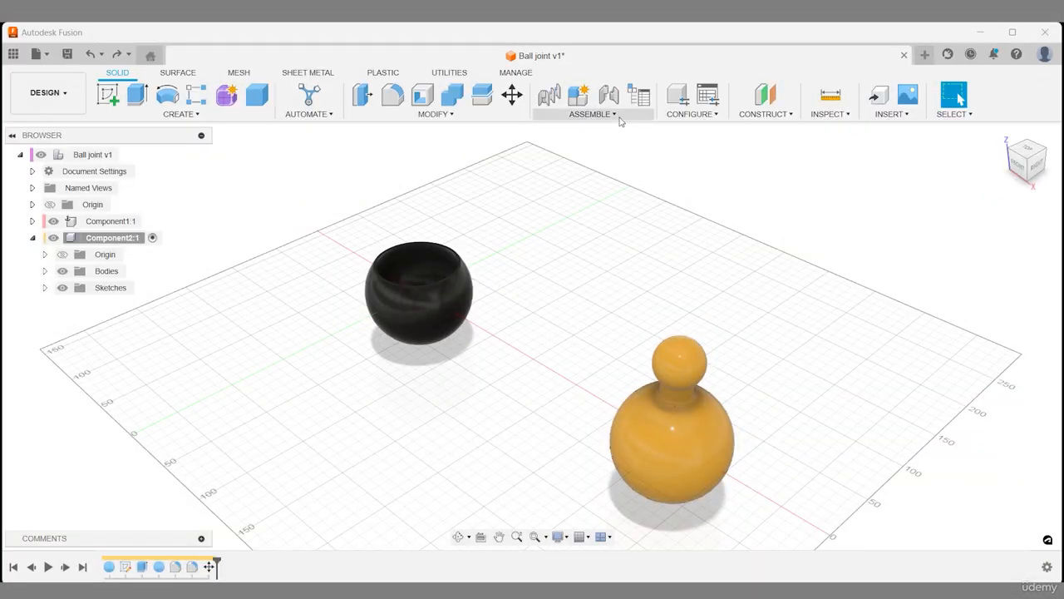
# In the ball joint design, start a Ball joint and snap the centre of the yellow component's large sphere to the centre of the black socket
pyautogui.click(617, 114)
pyautogui.click(614, 144)
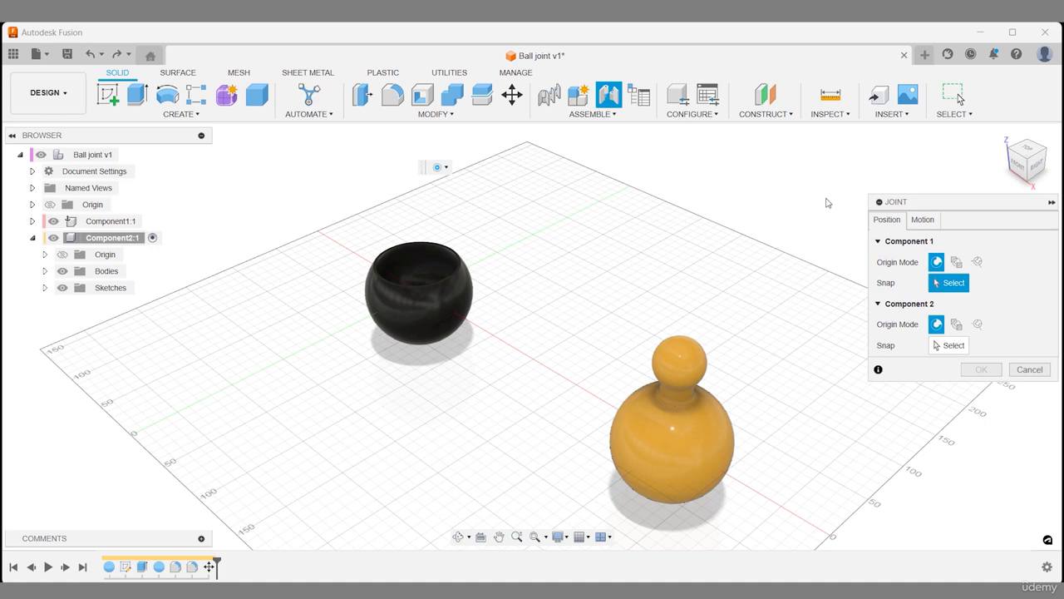
pyautogui.click(922, 220)
pyautogui.click(974, 241)
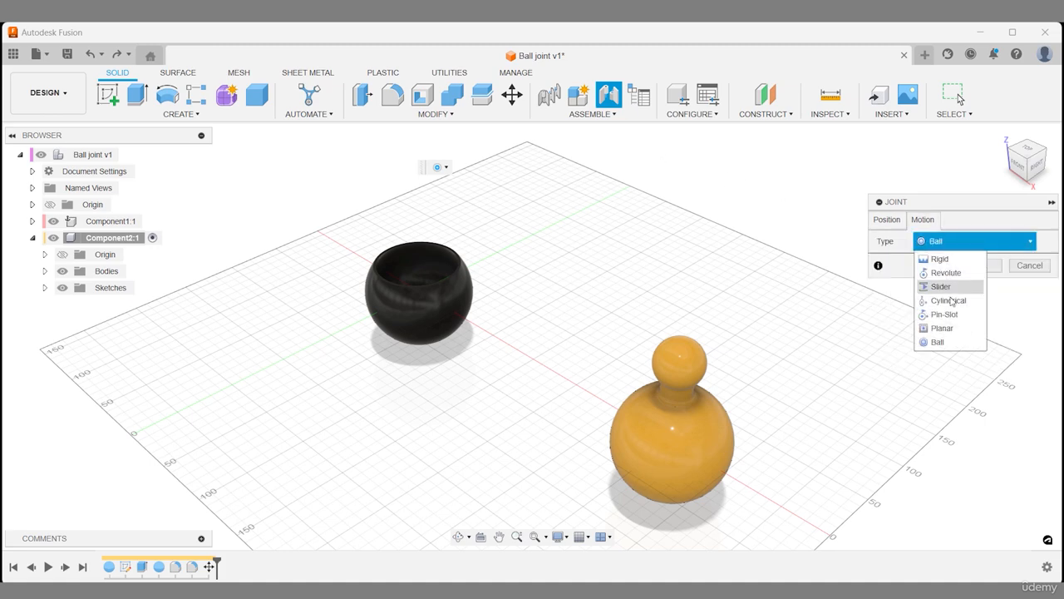
pyautogui.click(956, 342)
pyautogui.click(886, 219)
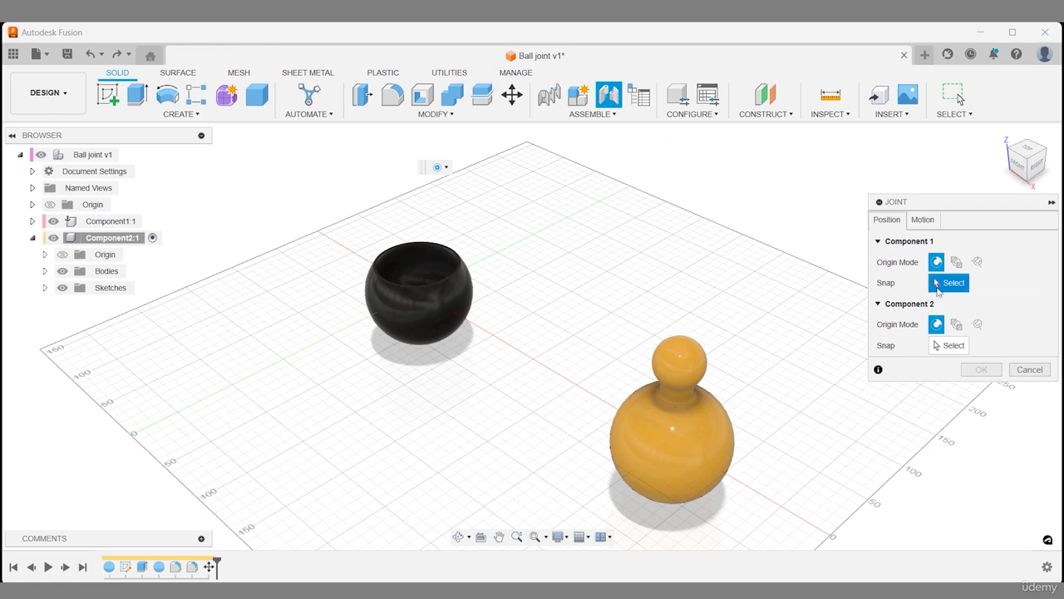
pyautogui.click(717, 425)
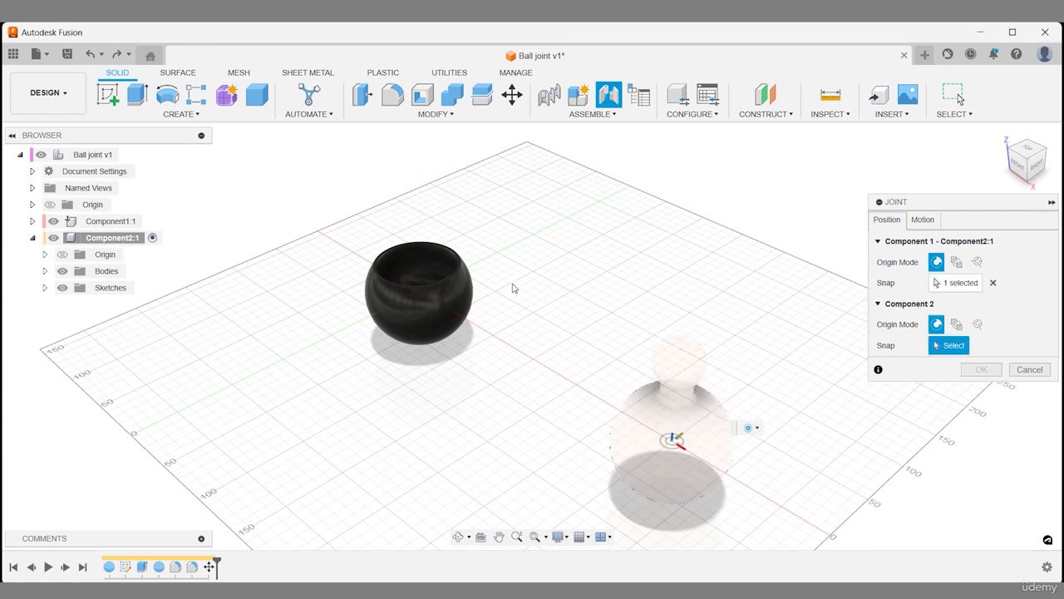
pyautogui.click(471, 291)
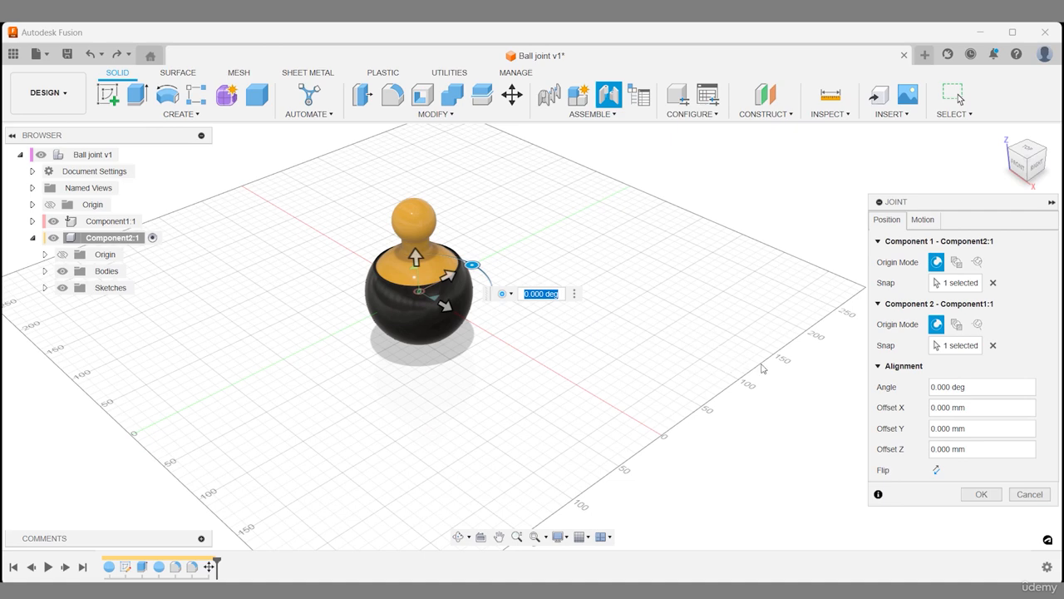
# Preview the ball joint's motion without any limits
pyautogui.click(921, 220)
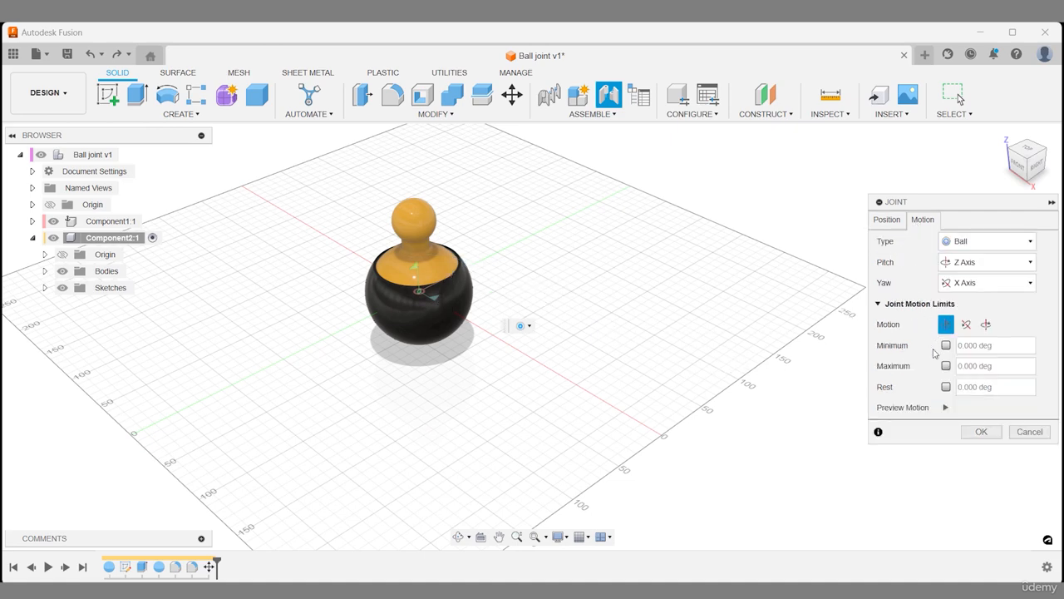
pyautogui.click(946, 408)
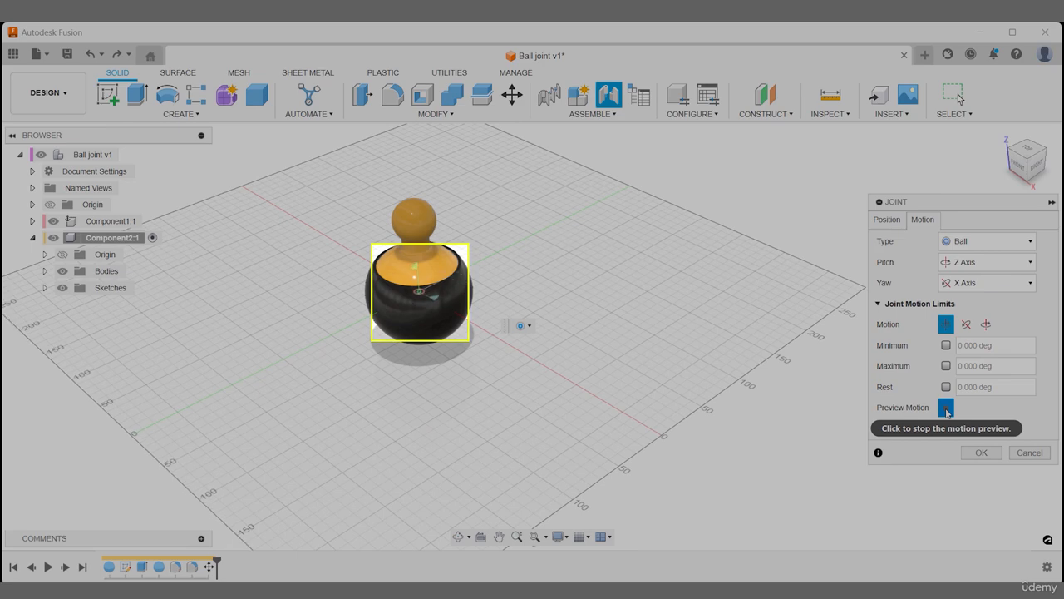
pyautogui.click(945, 408)
# Limit the ball joint's yaw to a minimum of -30 deg and a maximum of 30 deg, and preview it with all limits enabled
pyautogui.click(946, 345)
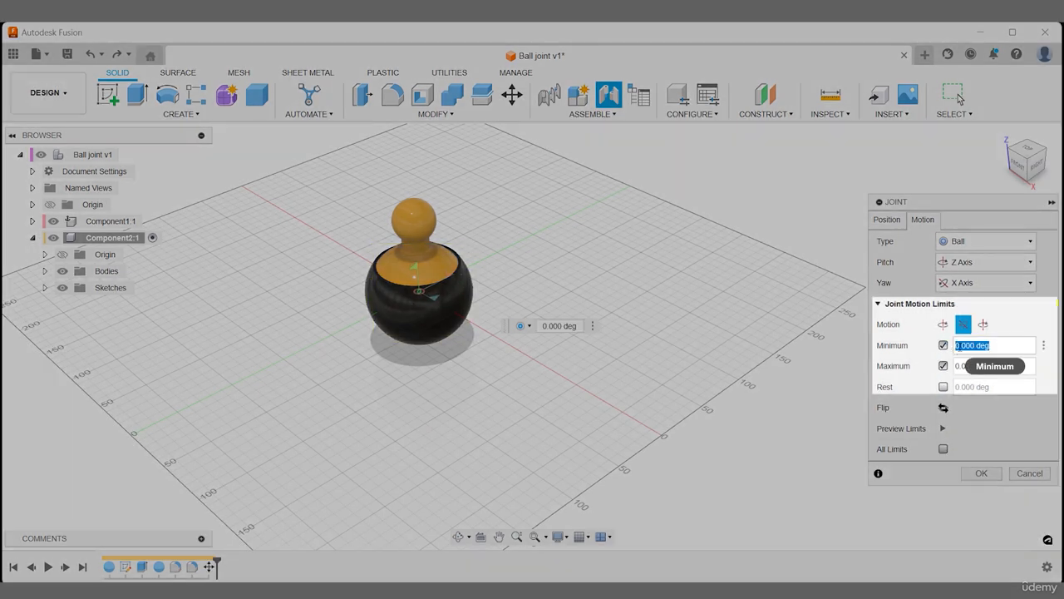
pyautogui.write('-30')
pyautogui.click(955, 365)
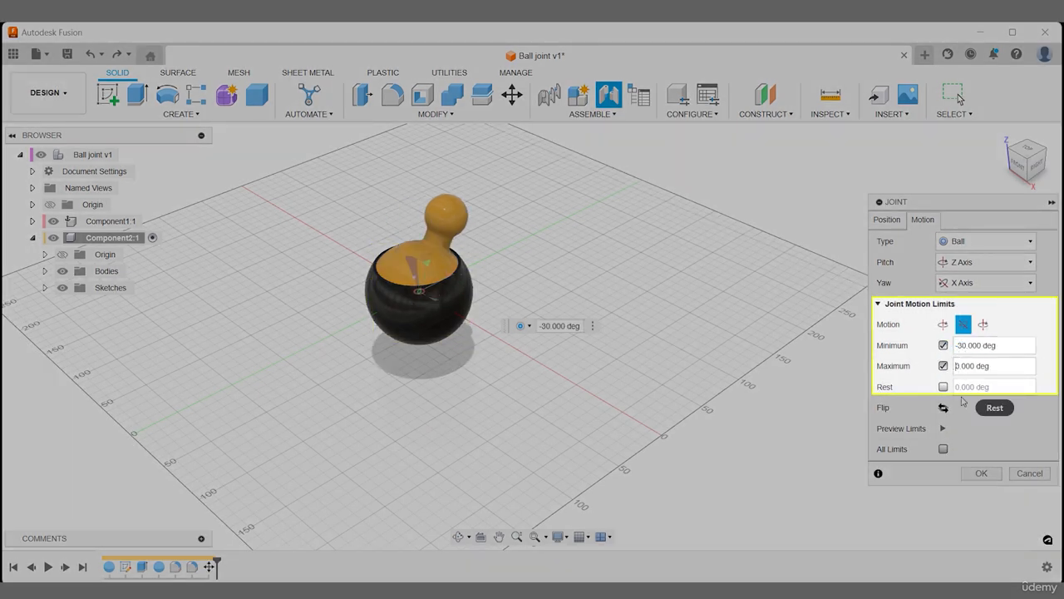
pyautogui.write('3')
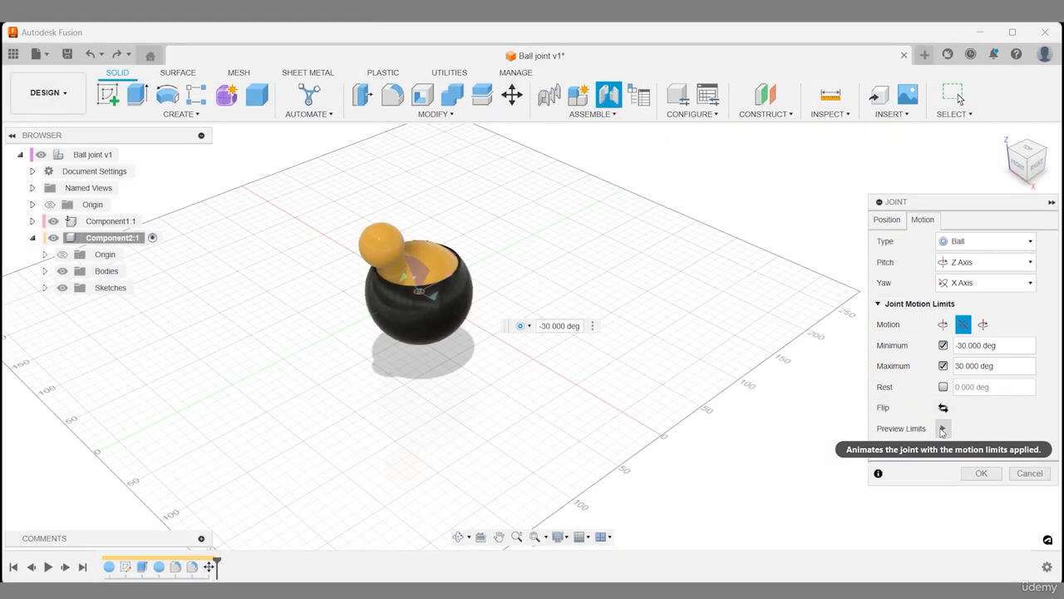
pyautogui.click(942, 429)
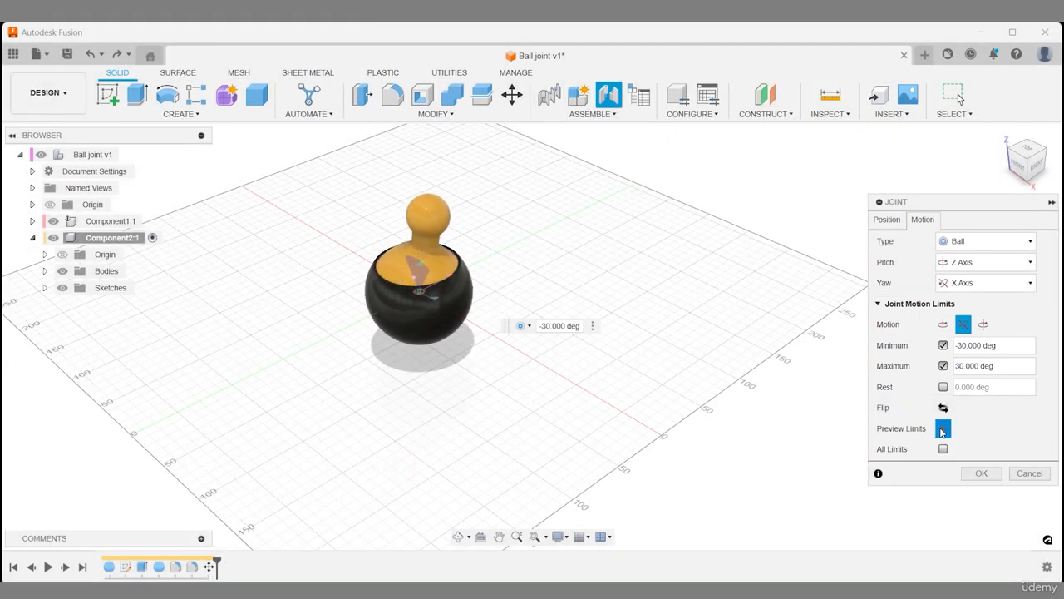
pyautogui.click(942, 449)
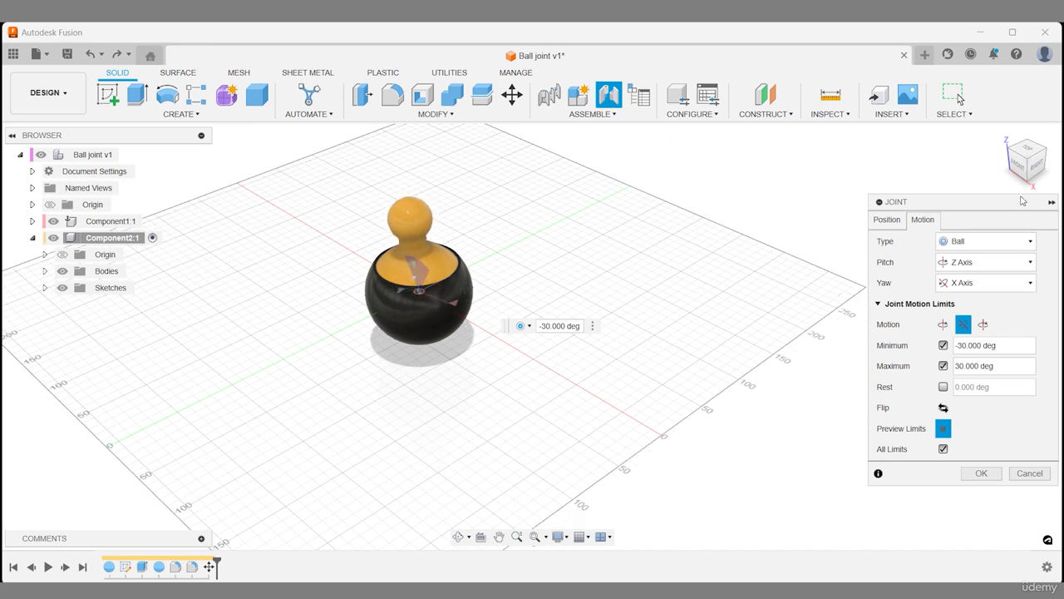
# Create the ball joint and animate it to view the yellow component's motion inside the socket
pyautogui.click(1003, 135)
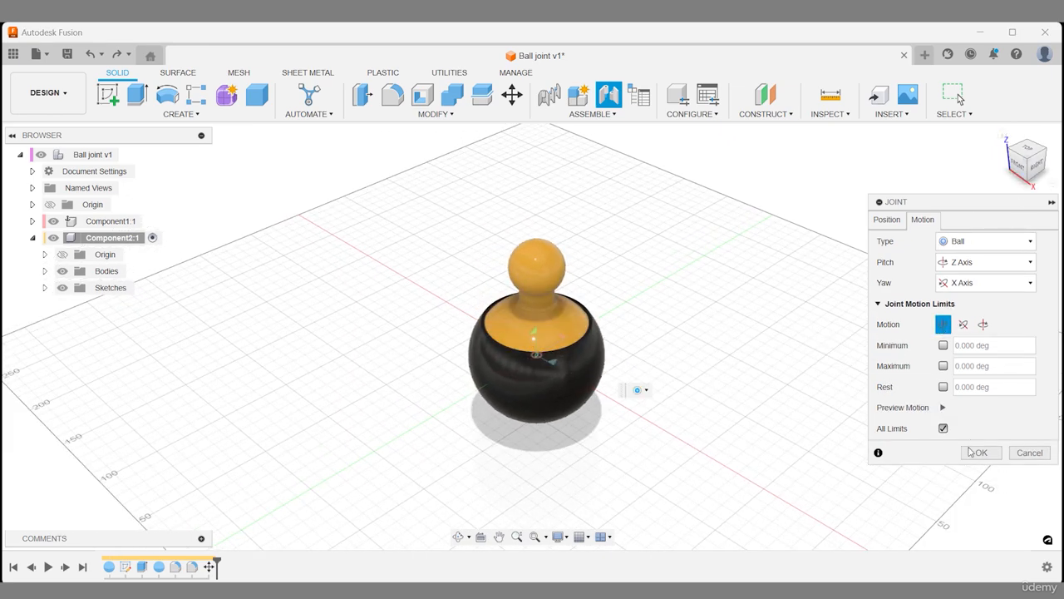
pyautogui.click(981, 472)
pyautogui.rightClick(538, 355)
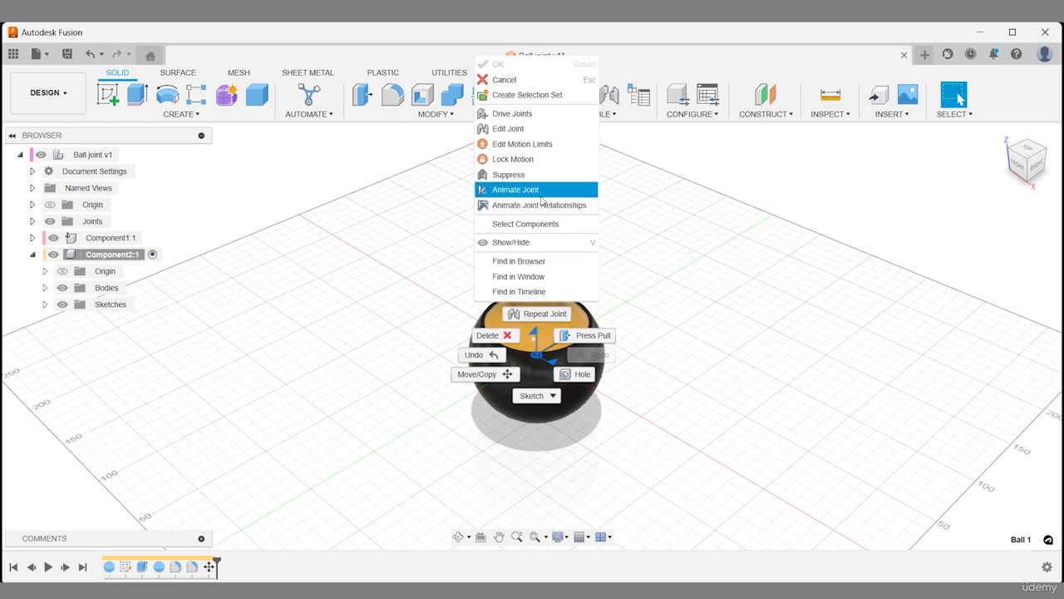
pyautogui.click(515, 190)
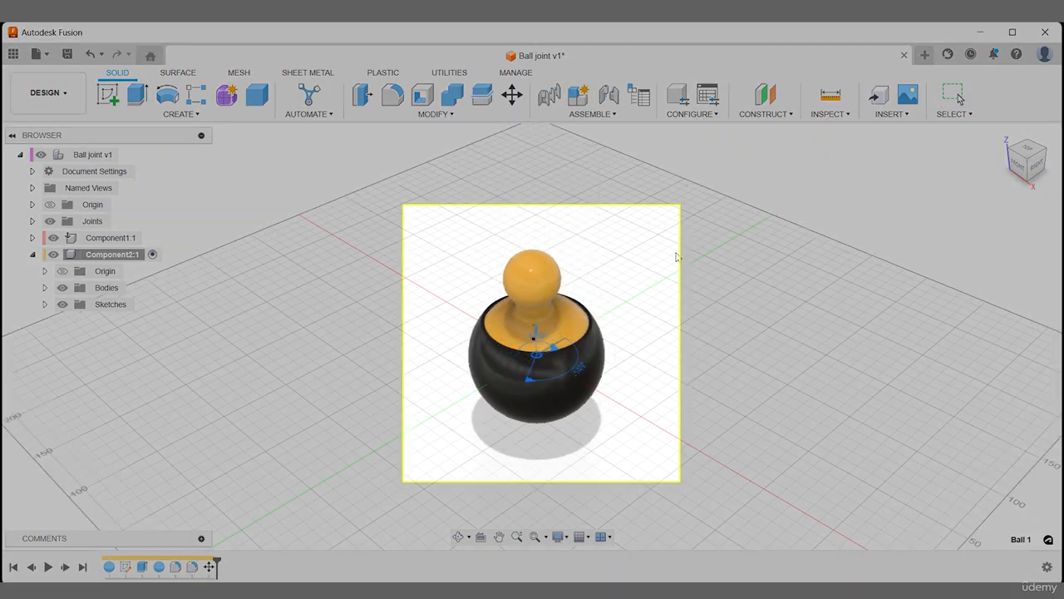